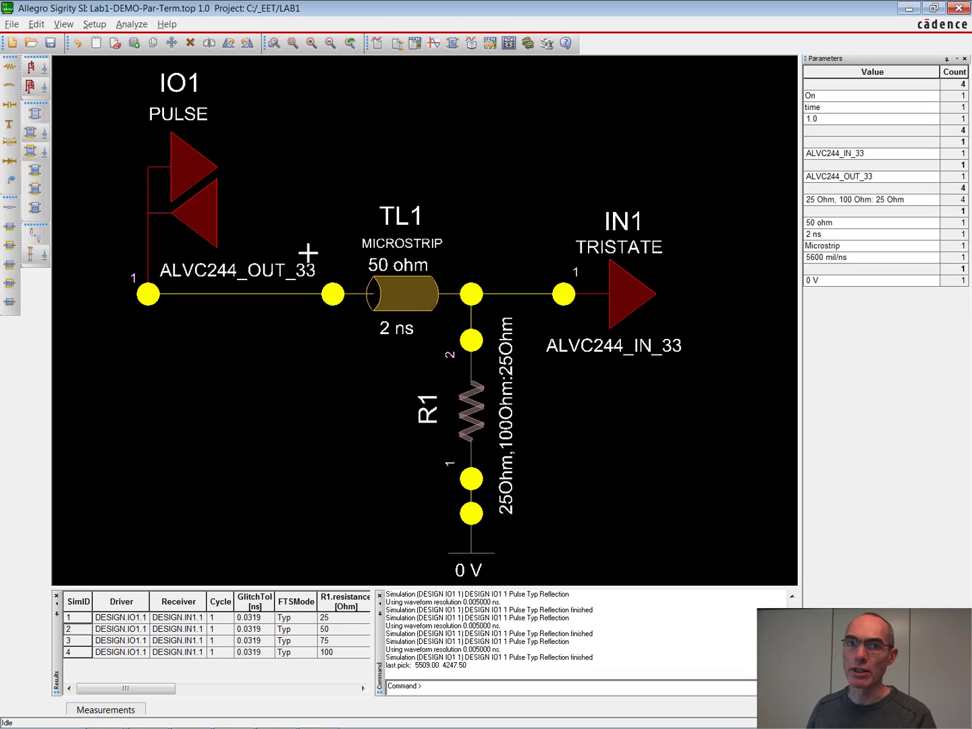
Simulate the R1 sweep (25, 50, 75, 100 Ohm) and send all four results to SigWave
left_click(436, 43)
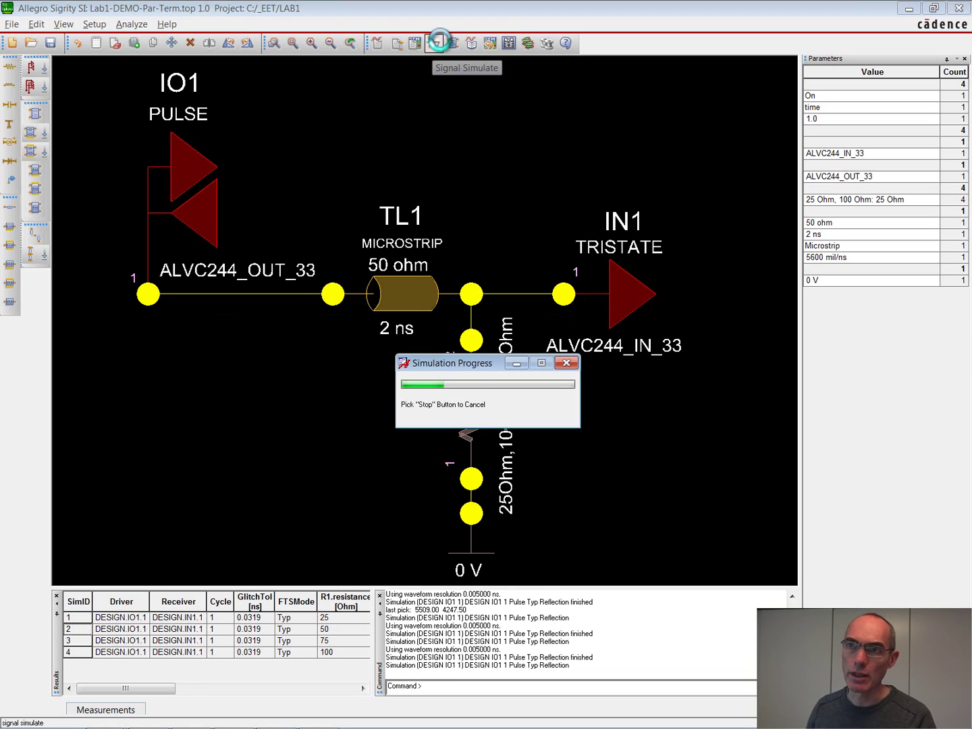
left_click(71, 599)
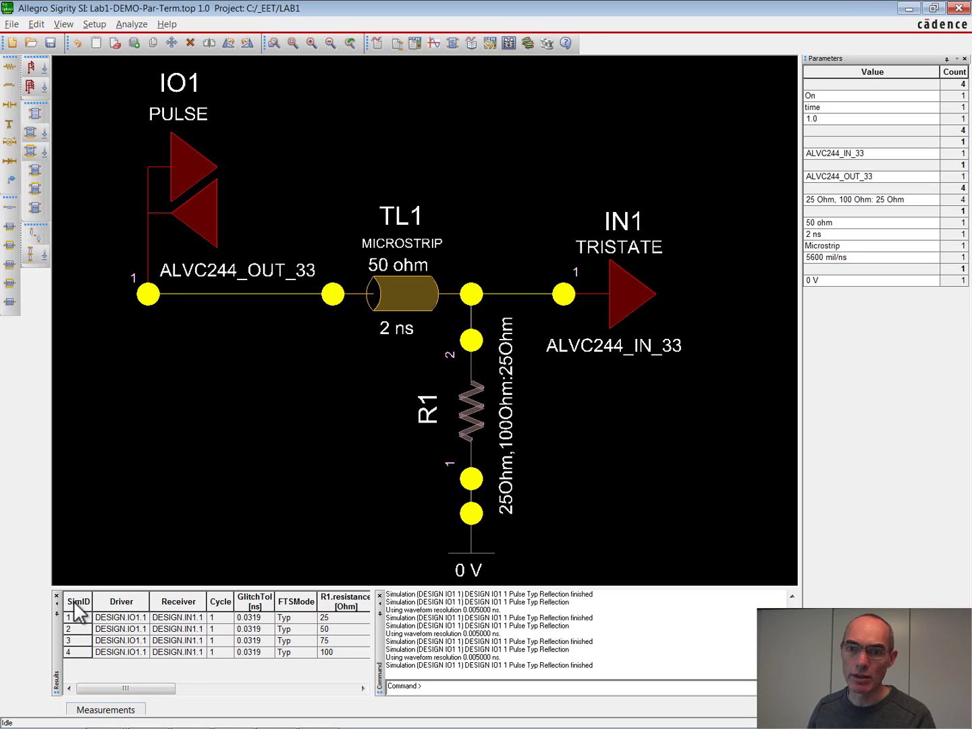
right_click(79, 616)
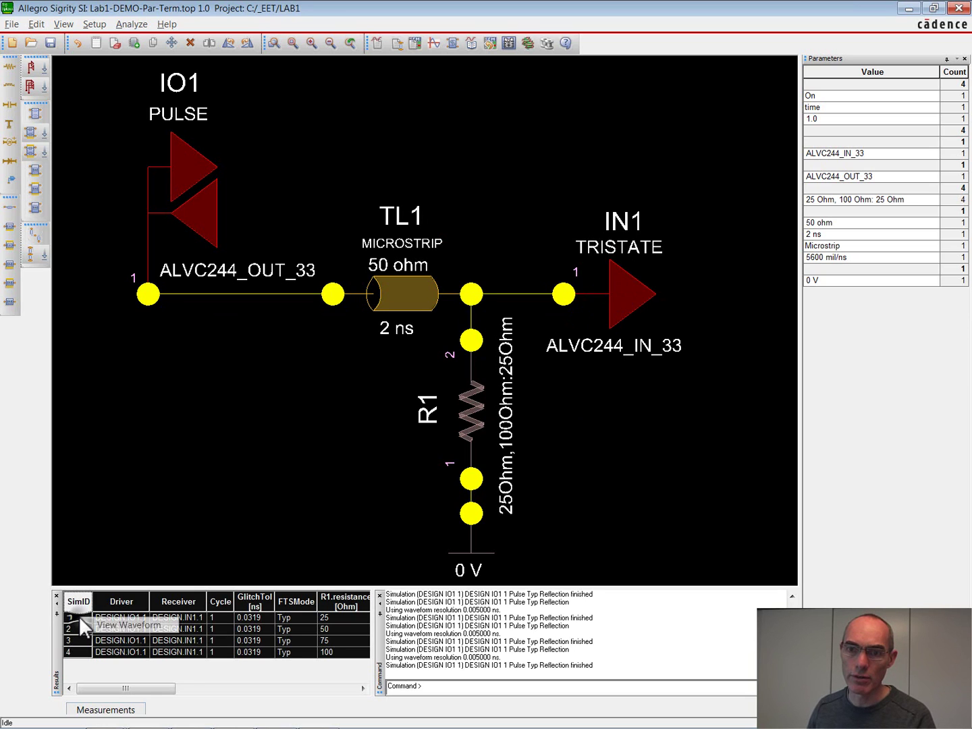
left_click(106, 620)
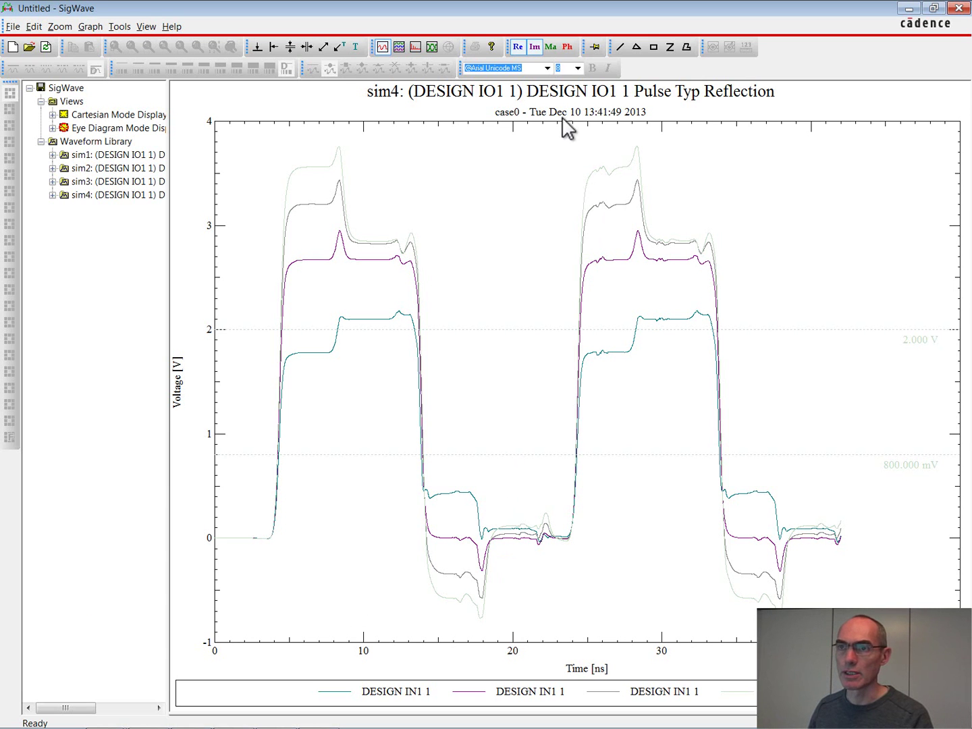
Recolour the sim2 receiver waveform red in SigWave, then return to SigXplorer
left_click(310, 353)
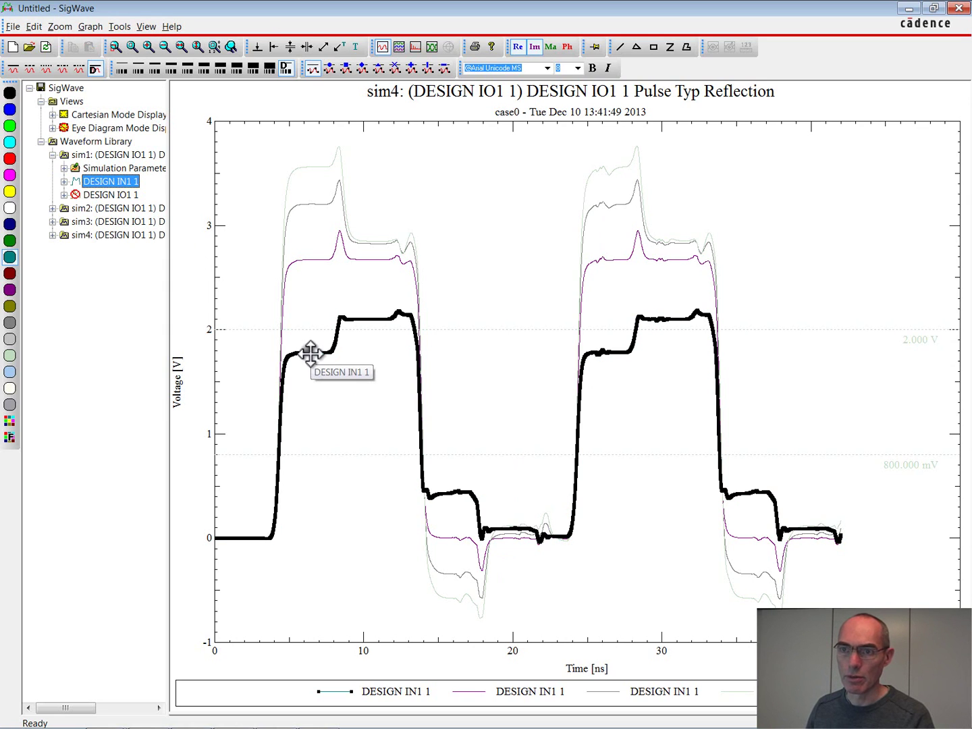
left_click(313, 260)
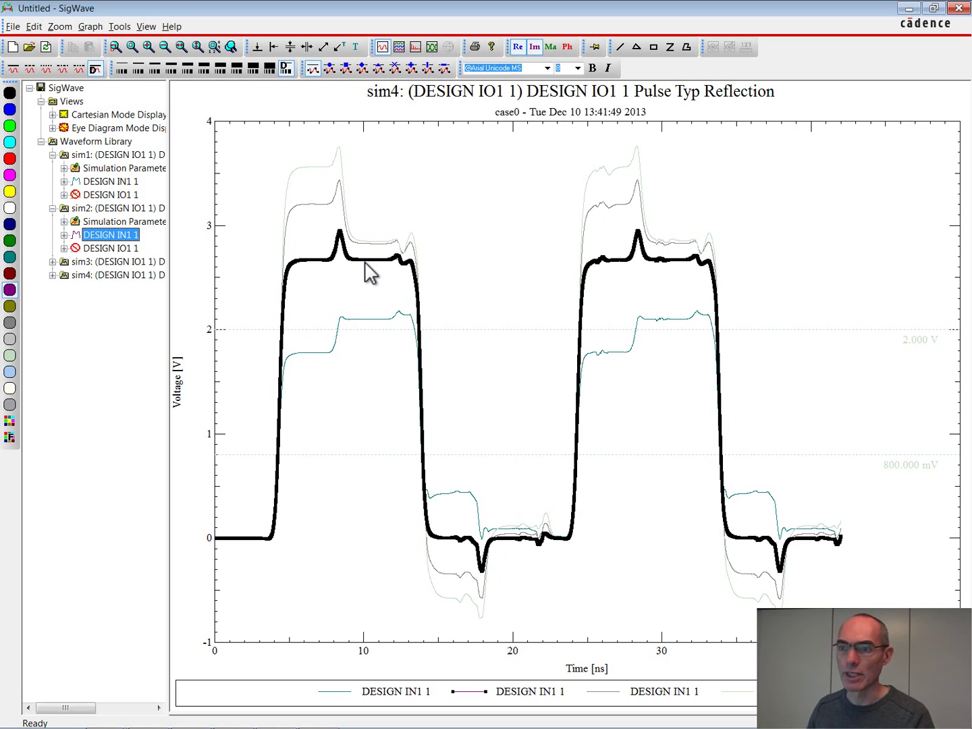
left_click(447, 531)
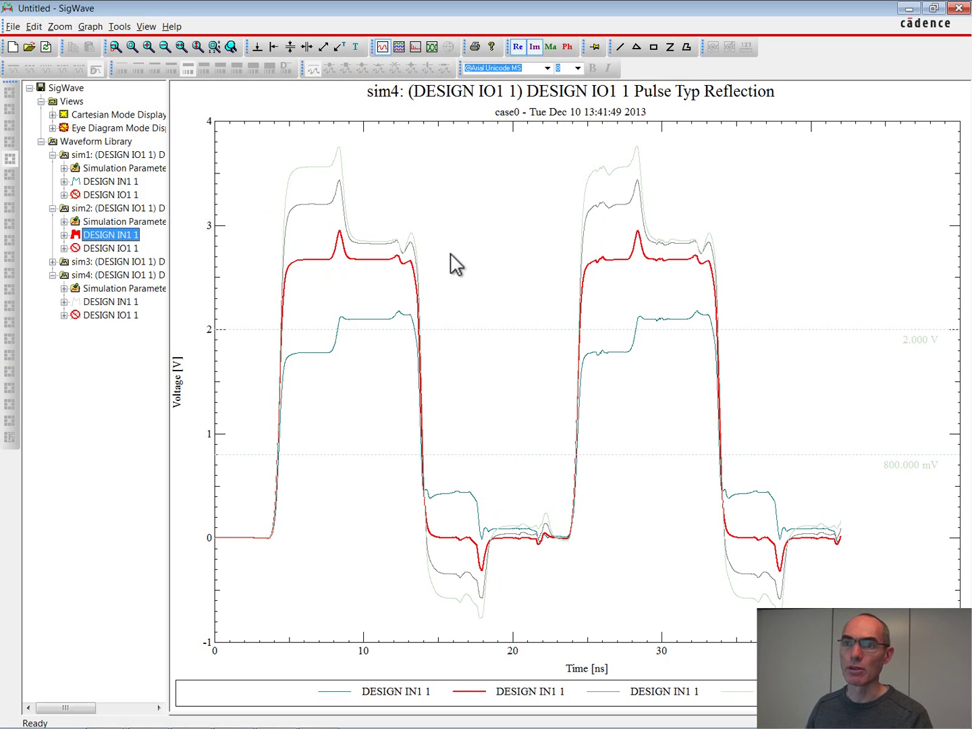
left_click(319, 716)
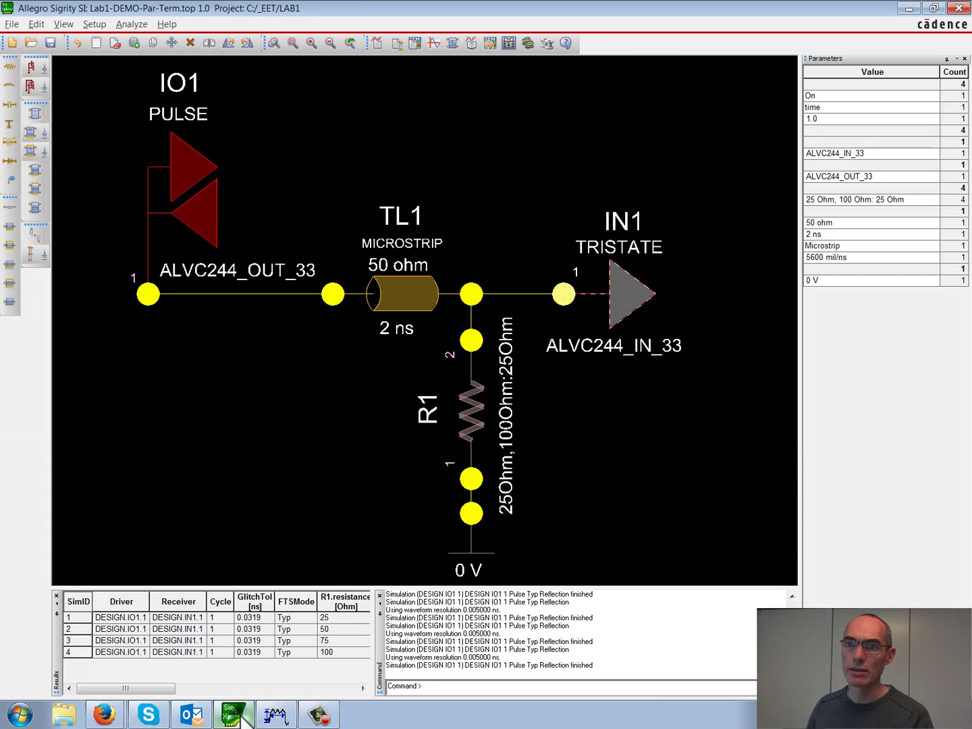
left_click(72, 629)
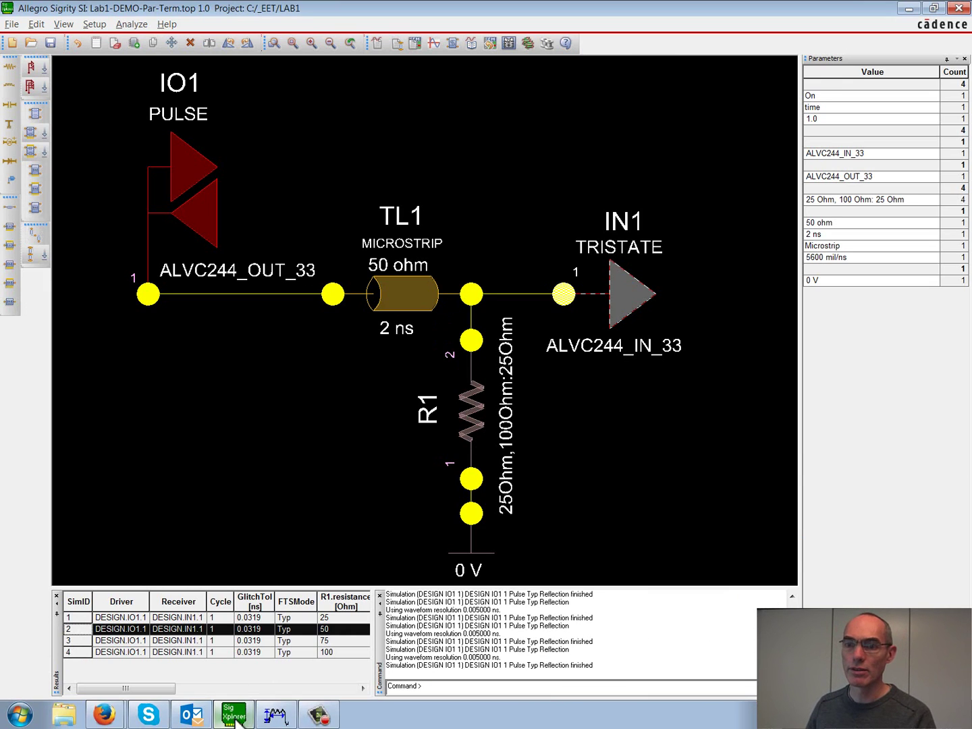
left_click(229, 715)
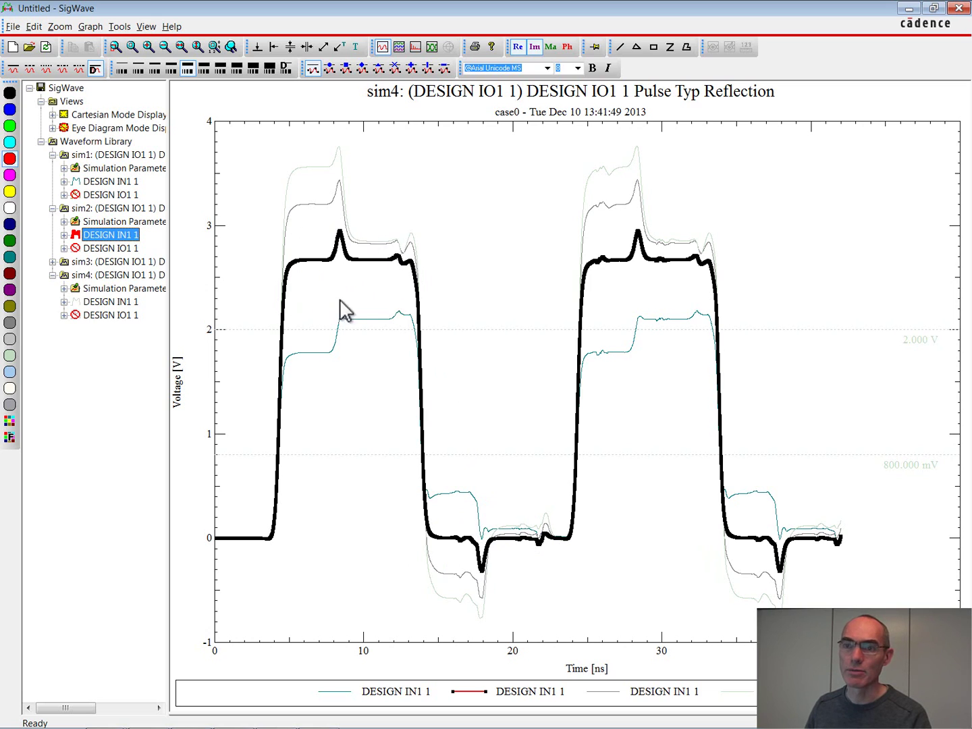
left_click(225, 721)
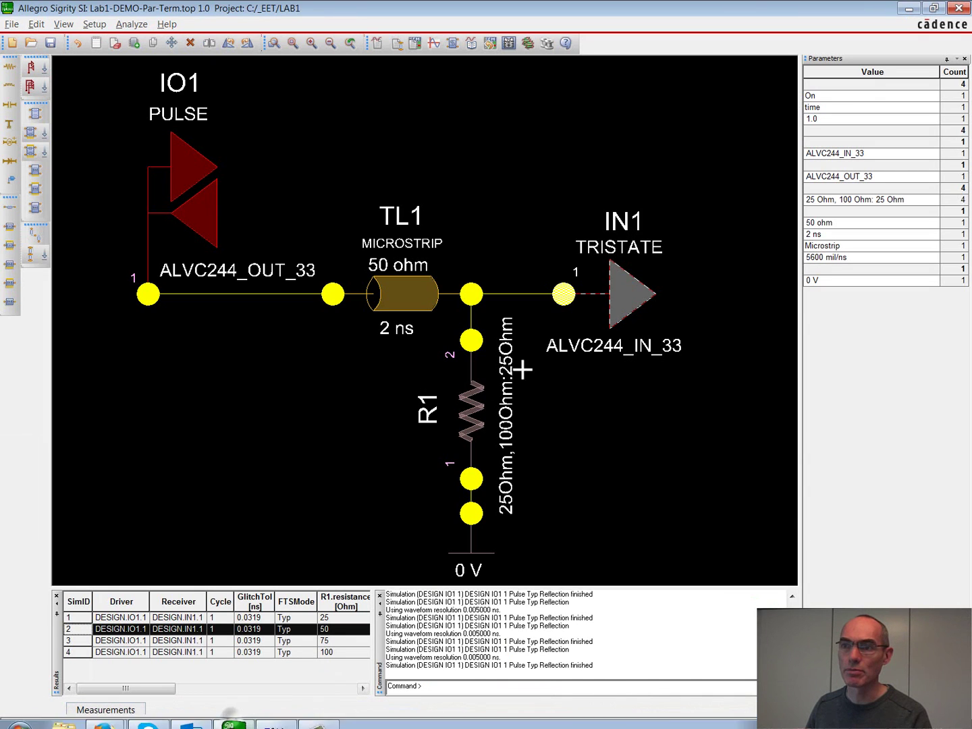
left_click(618, 291)
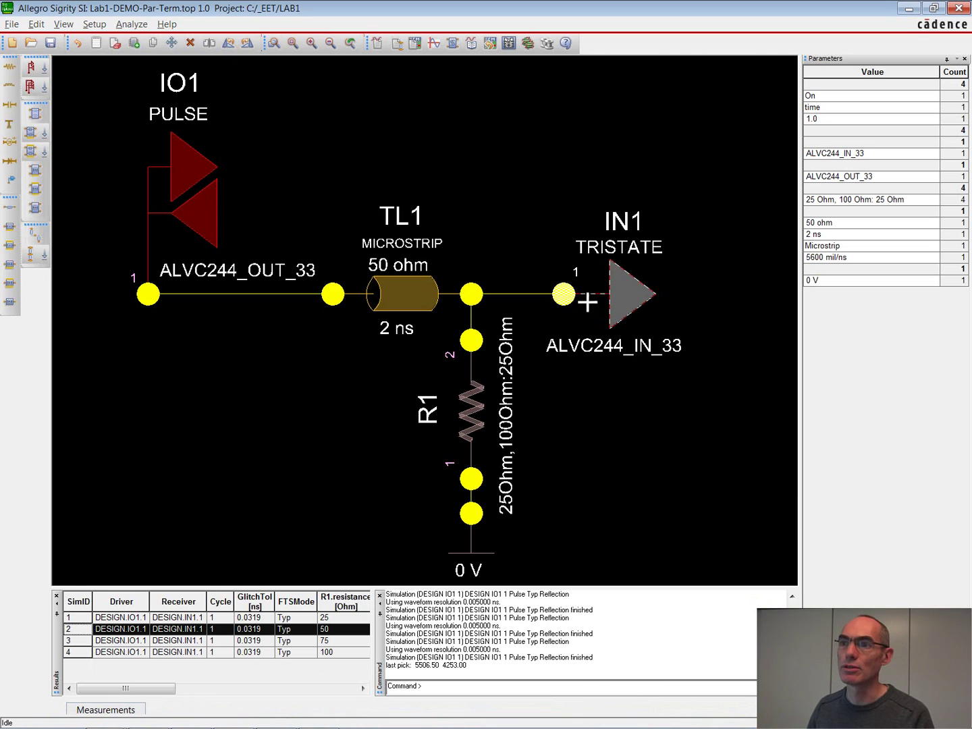
left_click(670, 331)
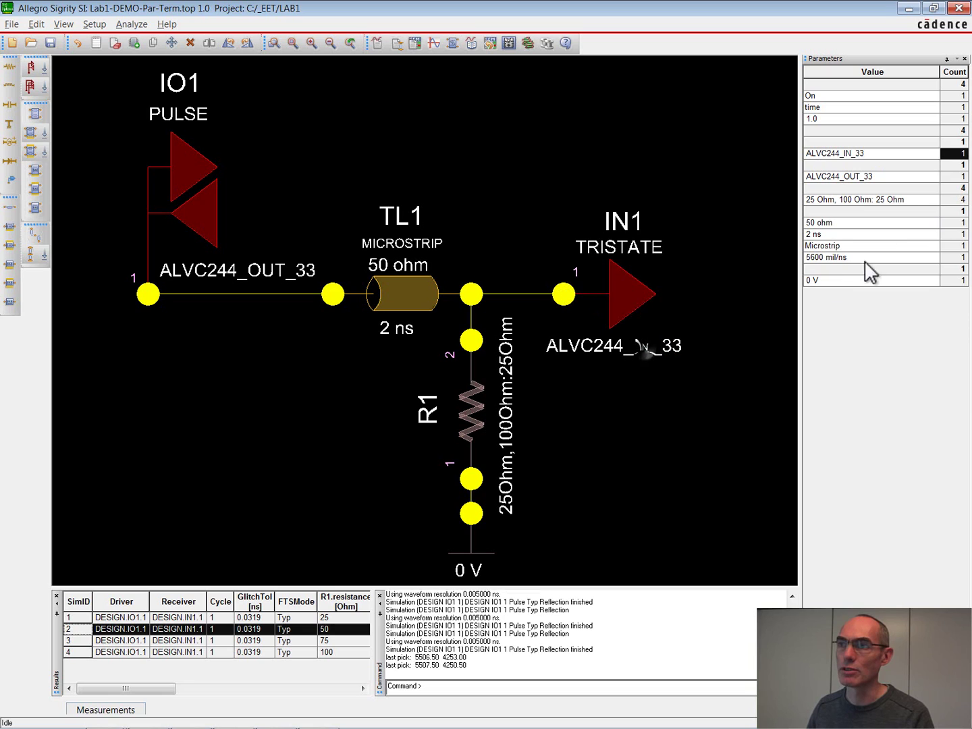
Replace receiver IN1's ALVC244_IN_33 buffer model with DummyProbe
left_click(843, 152)
left_click(935, 153)
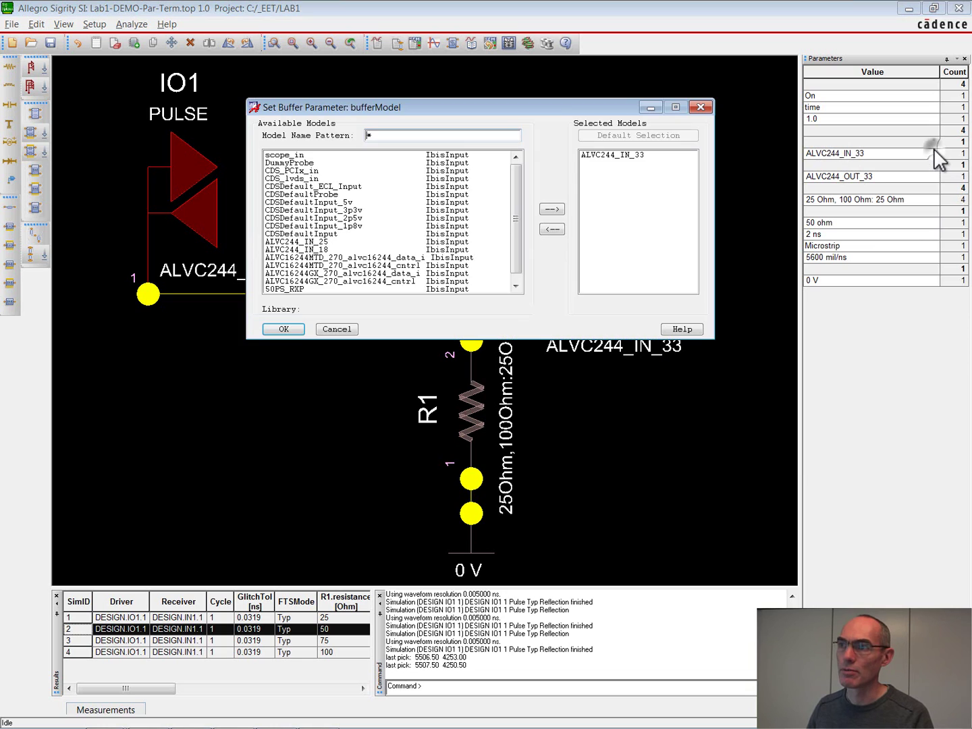
double_click(290, 162)
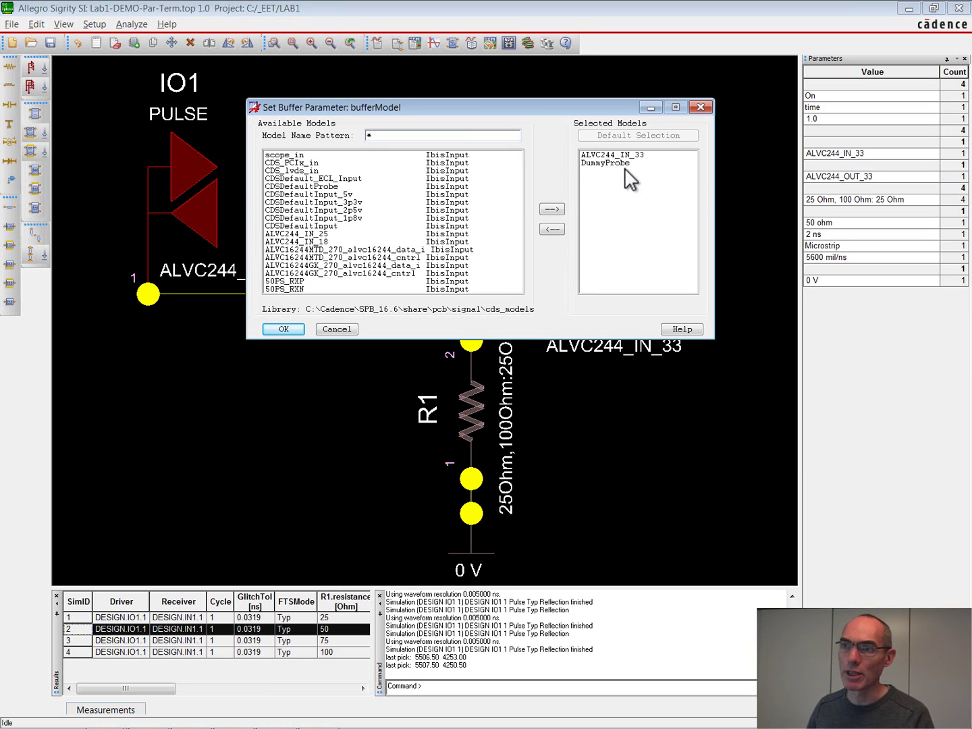
double_click(612, 156)
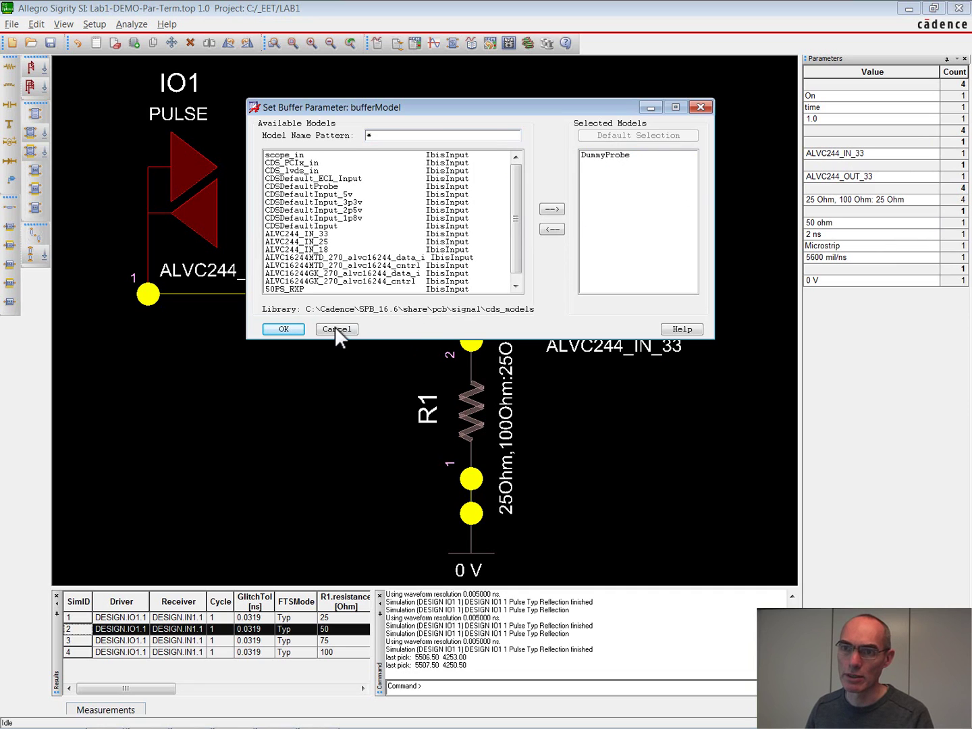
left_click(294, 327)
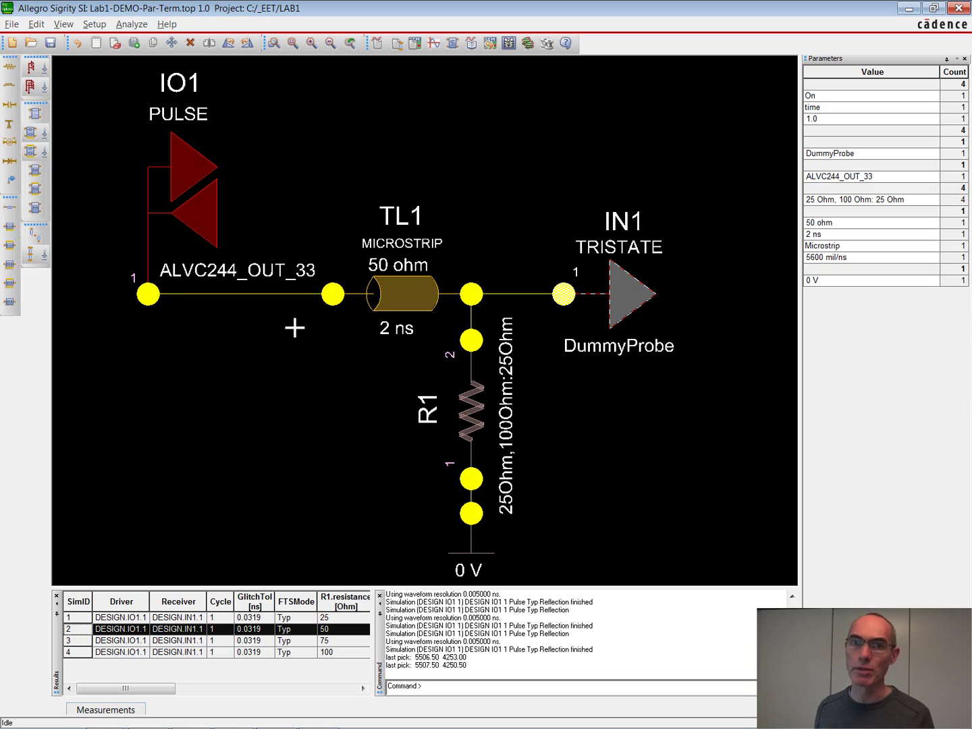
Re-simulate the four-case R1 sweep with the DummyProbe receiver and view the 50 Ohm result
left_click(633, 404)
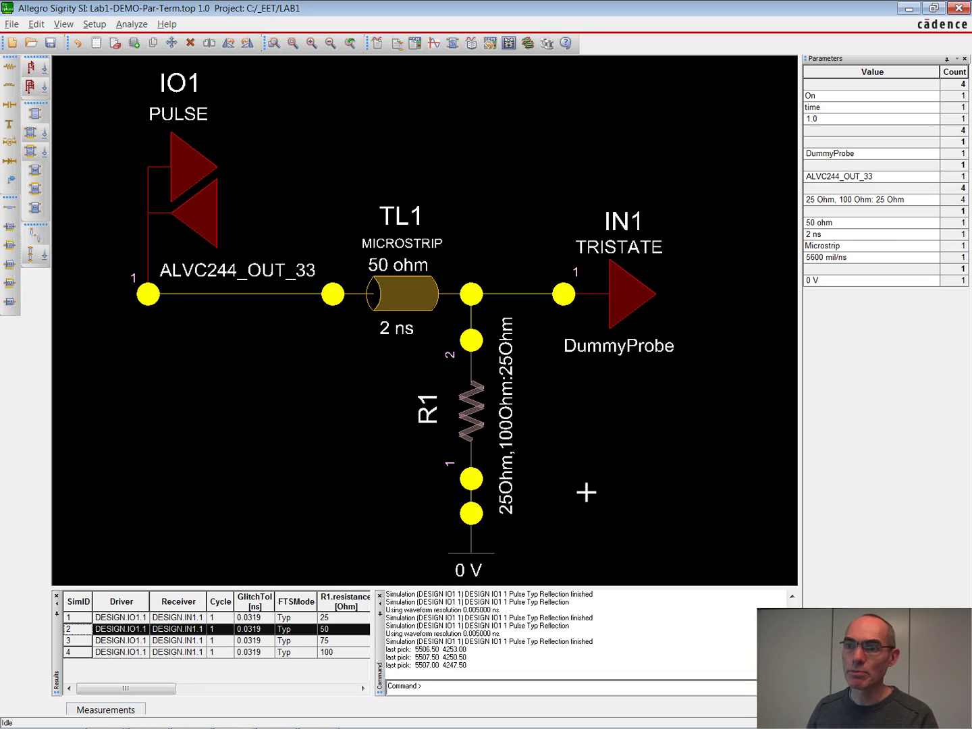
left_click(435, 42)
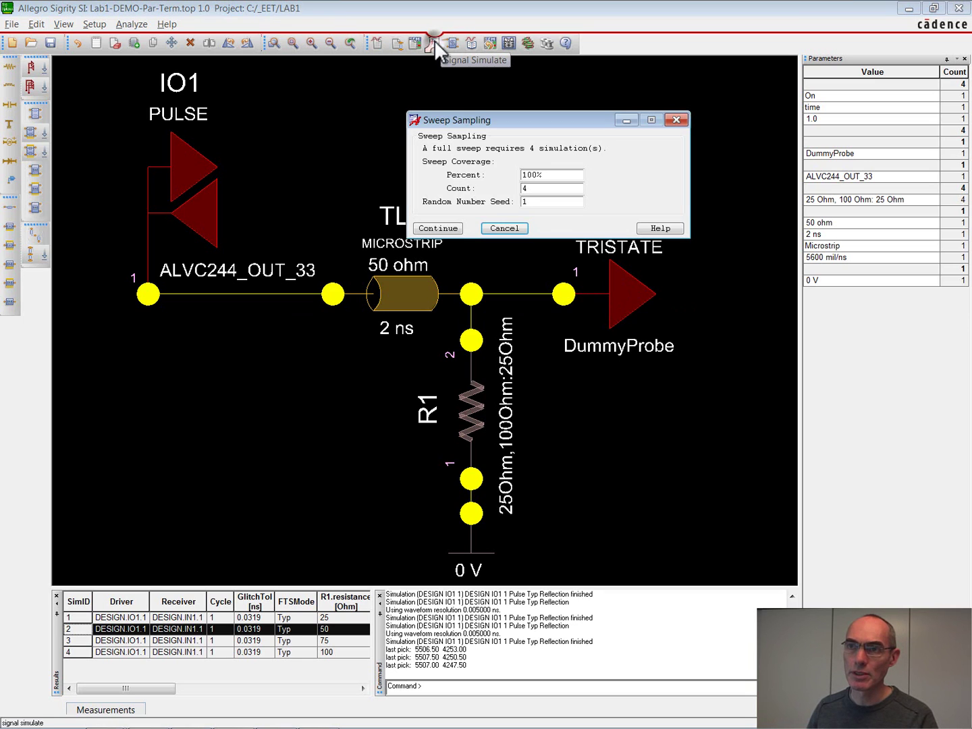
left_click(438, 228)
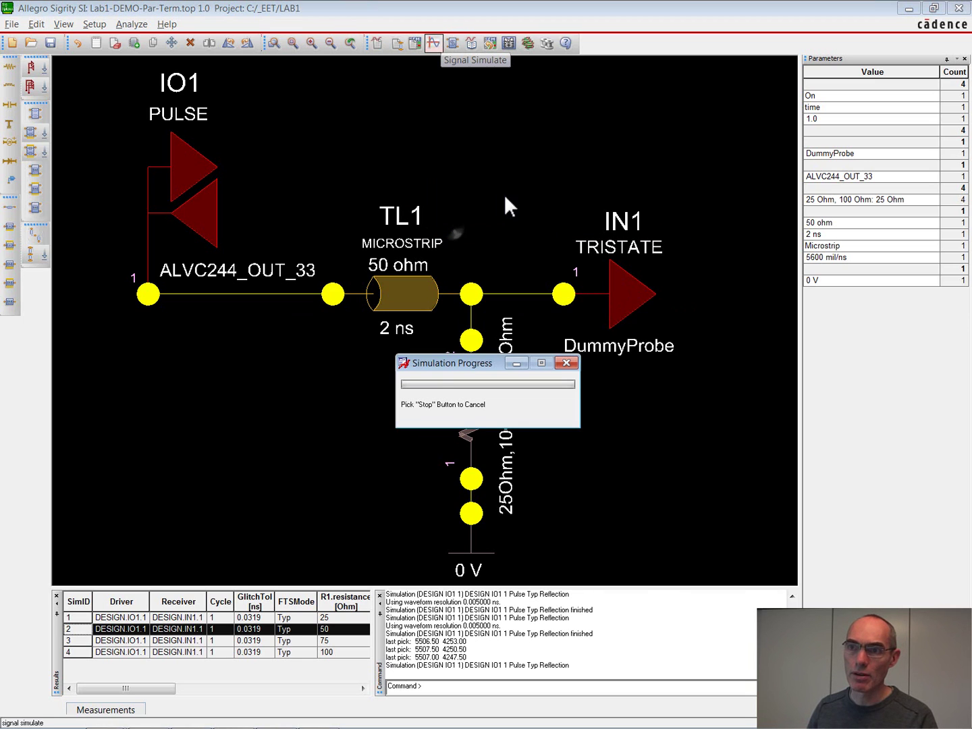
left_click(73, 628)
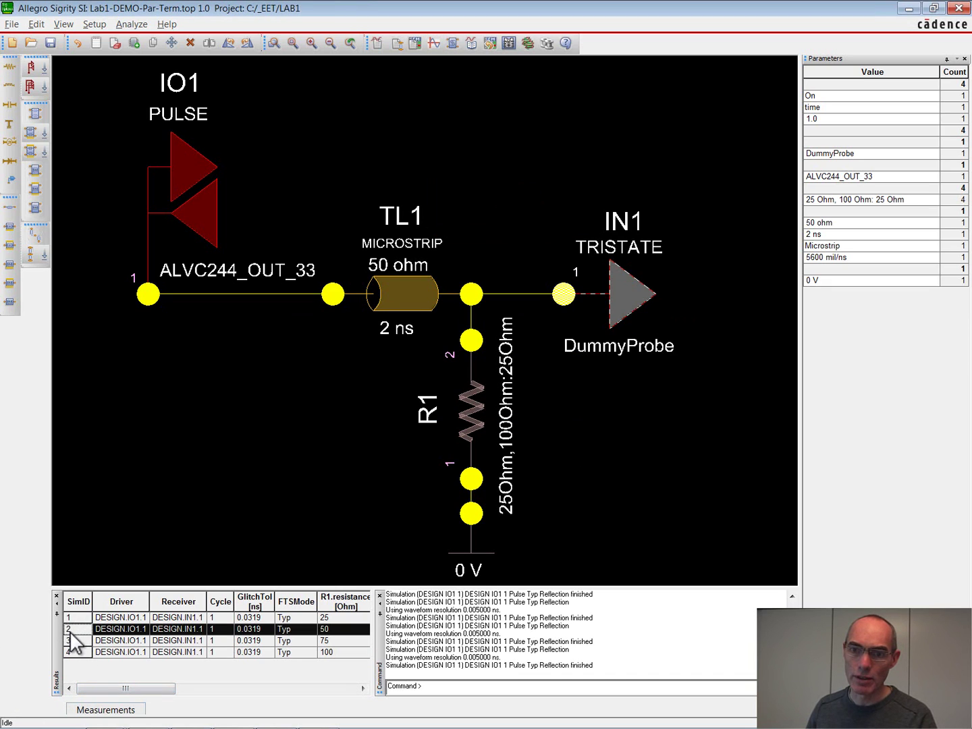
left_click(73, 628)
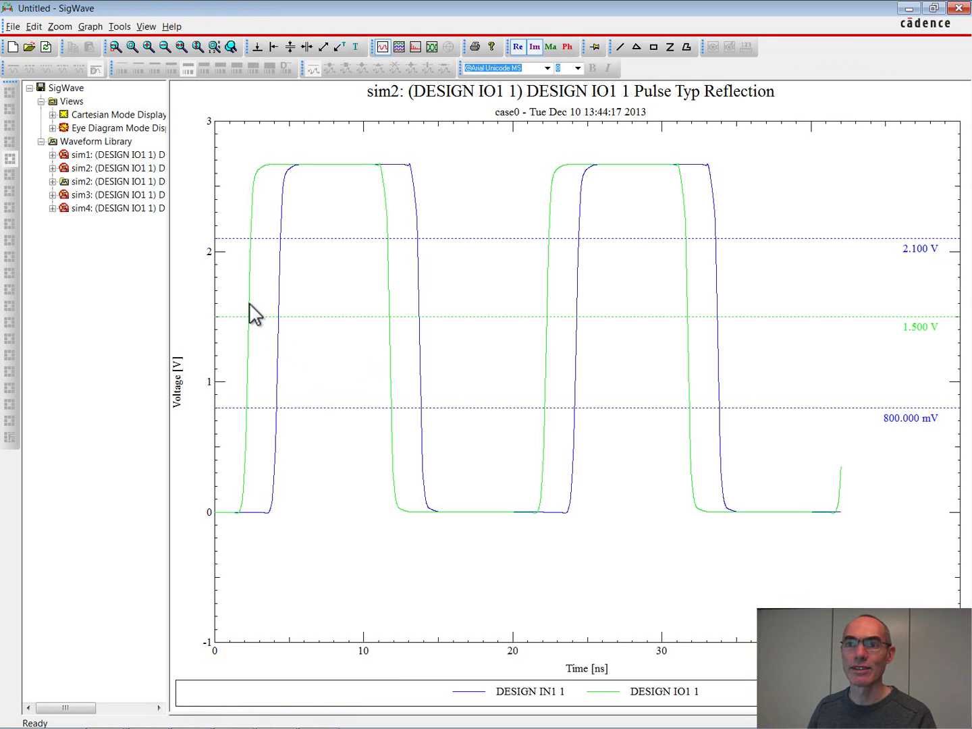
Hide the DESIGN IO1 1 trace so only DESIGN IN1 1 remains, then return to SigXplorer
left_click(273, 303)
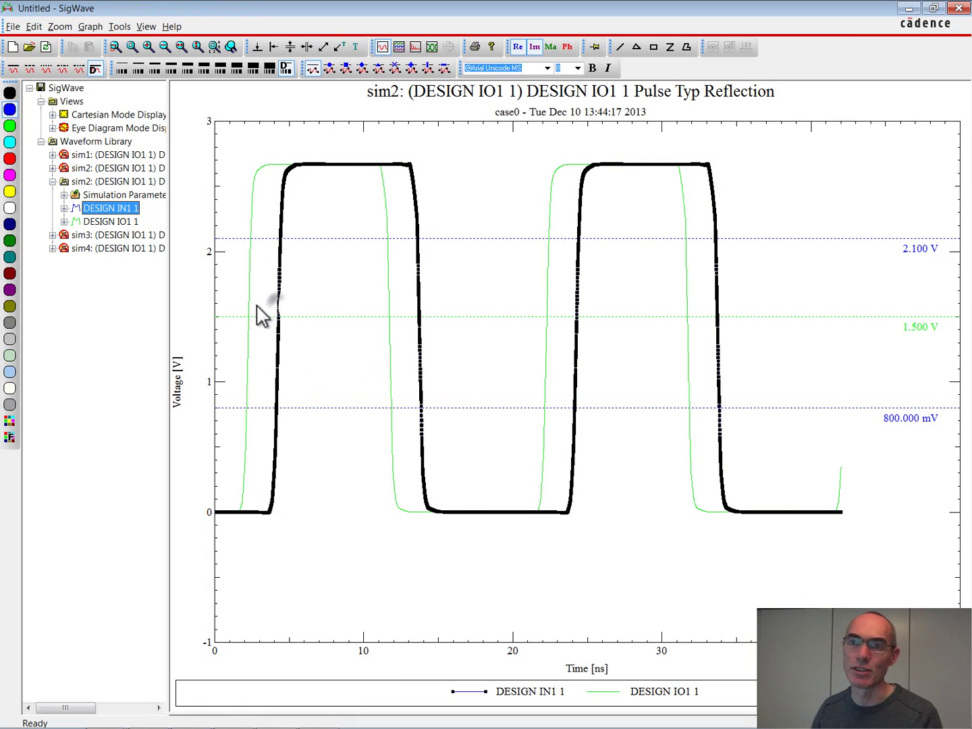
left_click(249, 312)
left_click(276, 298)
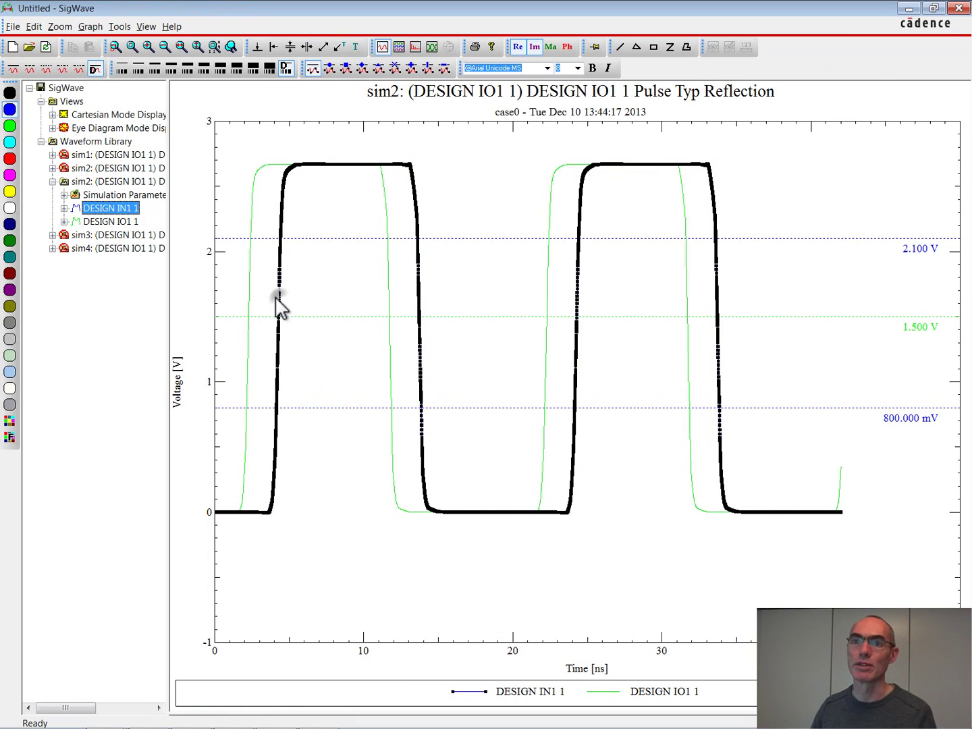
left_click(249, 297)
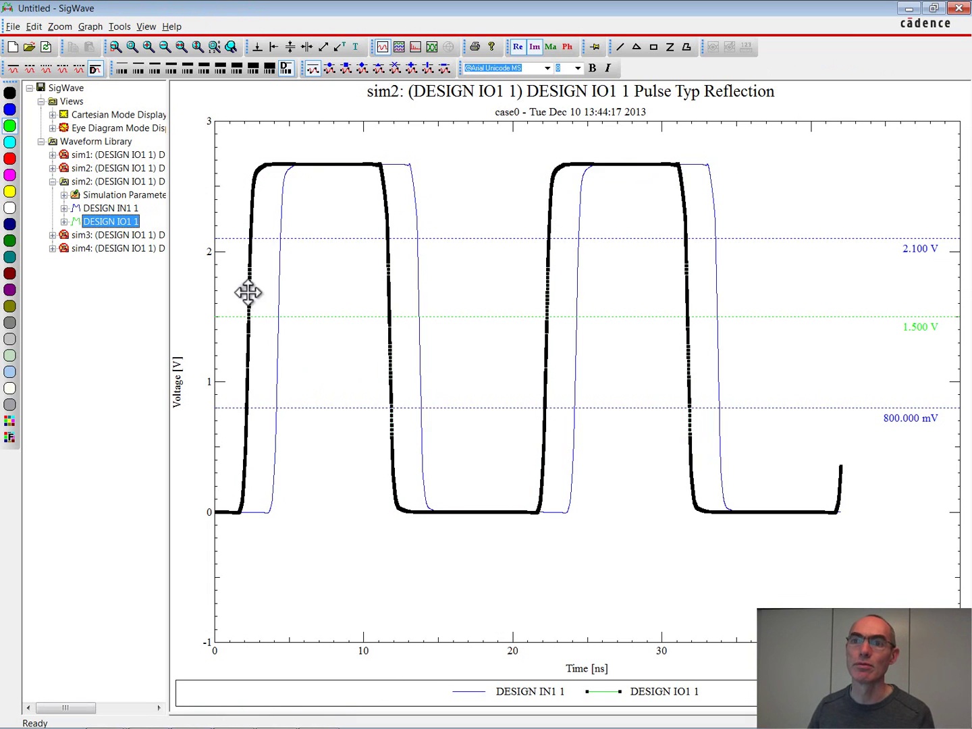
double_click(77, 224)
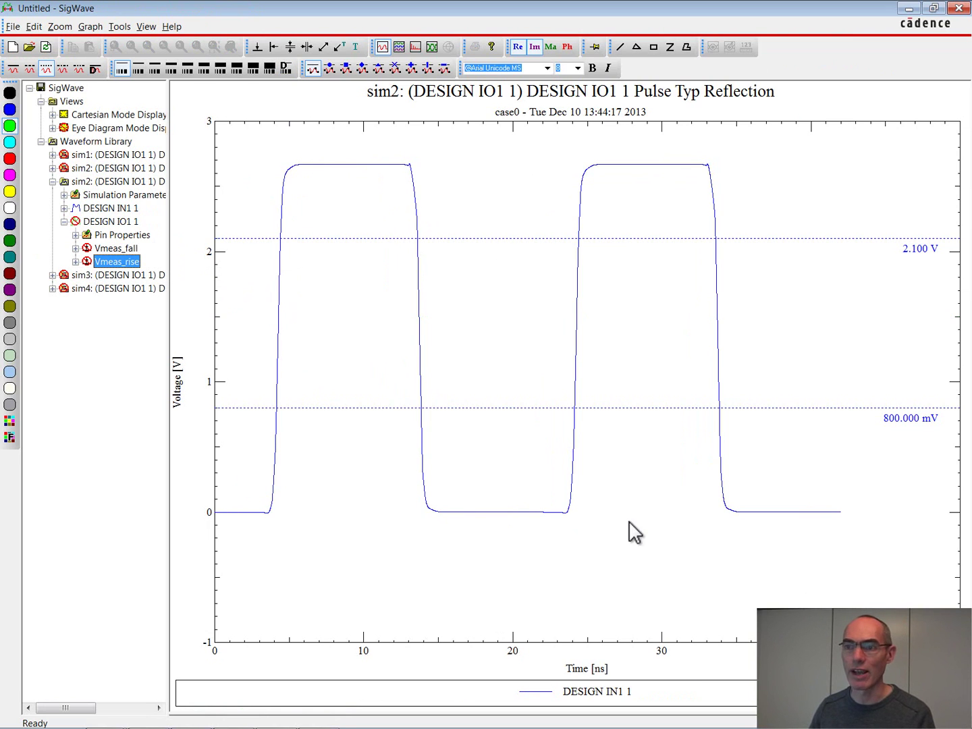
left_click(247, 710)
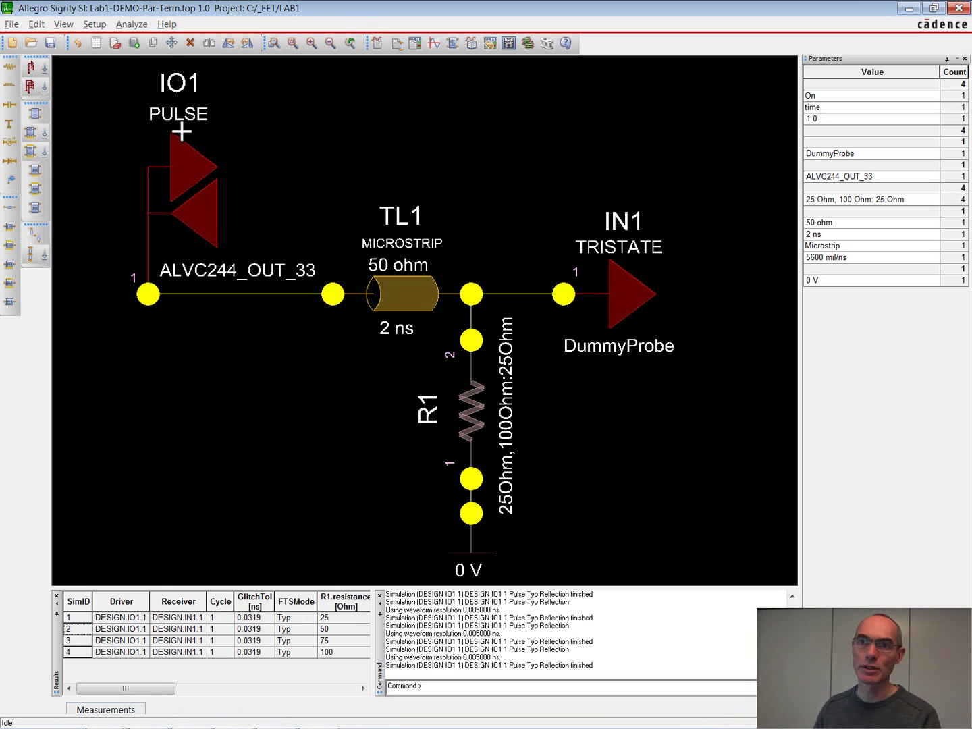
Place a GenericElement Capacitor below the DummyProbe input
left_click(133, 42)
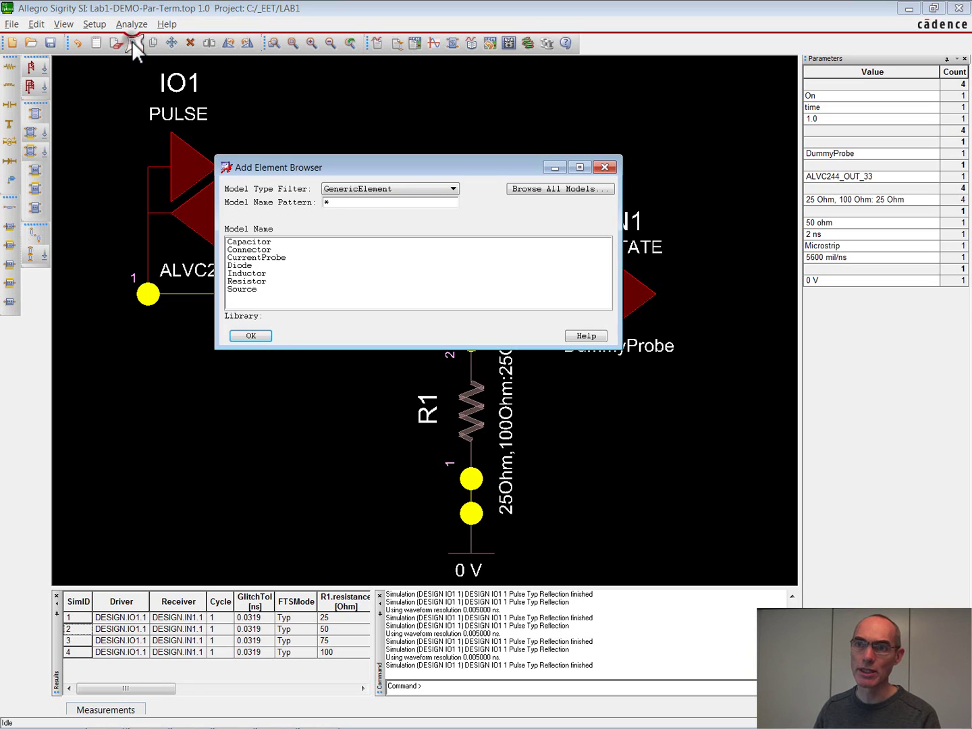
left_click(454, 189)
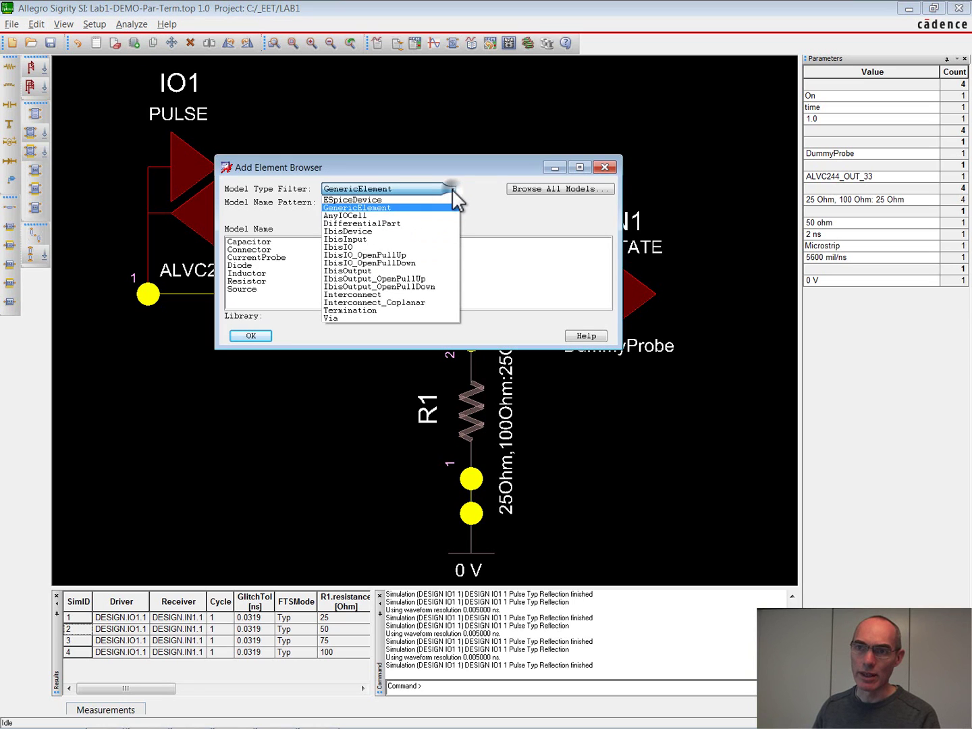
left_click(375, 207)
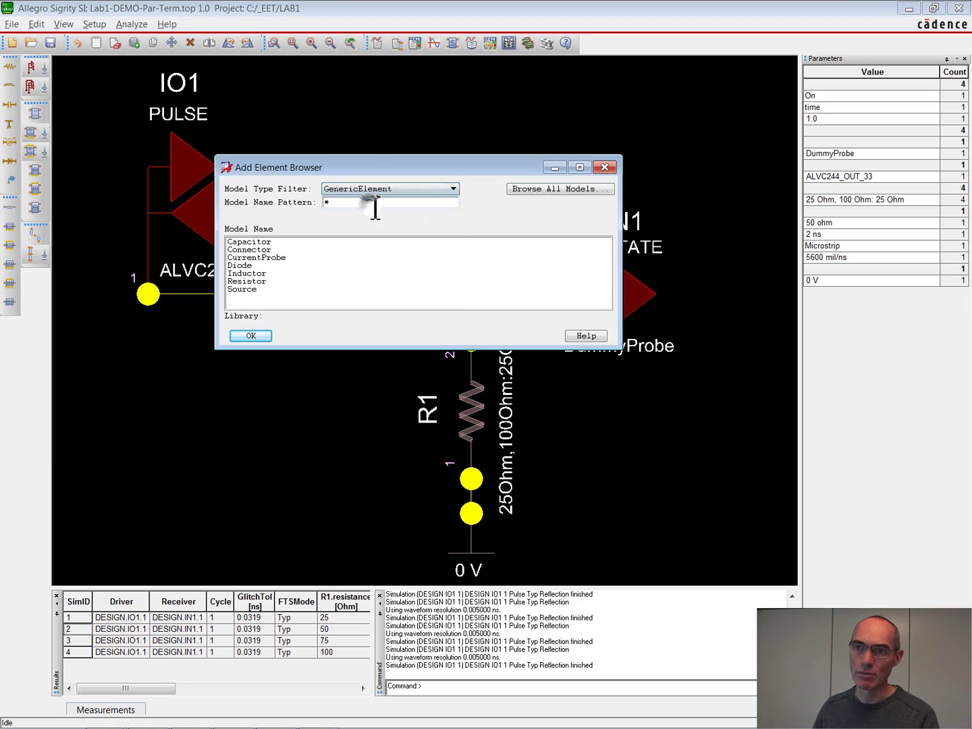
left_click(245, 242)
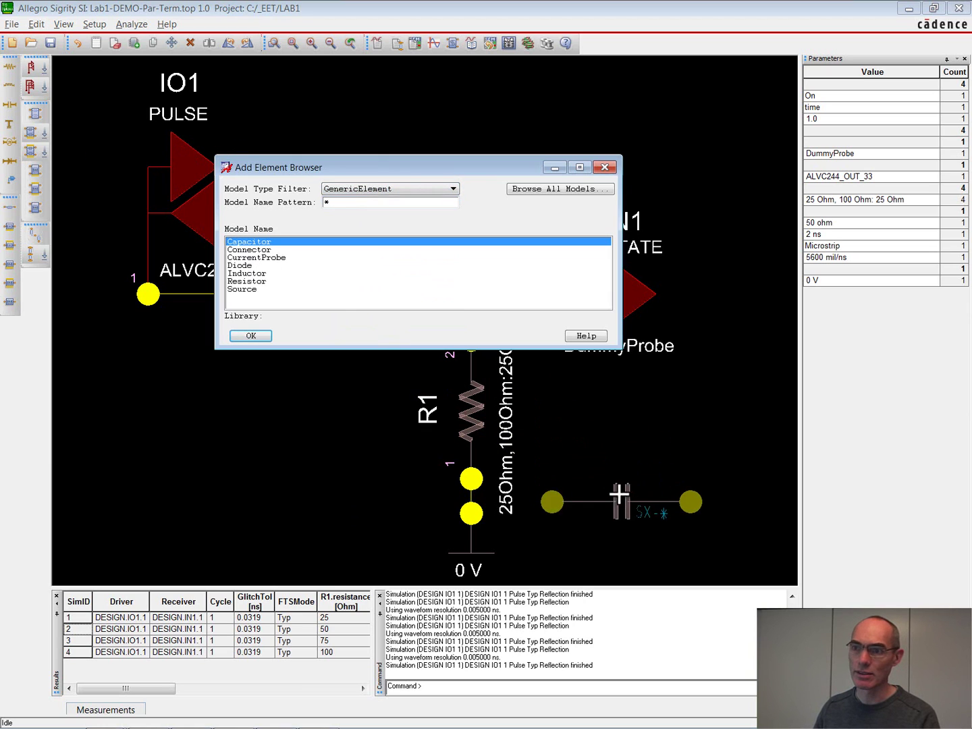
left_click(631, 439)
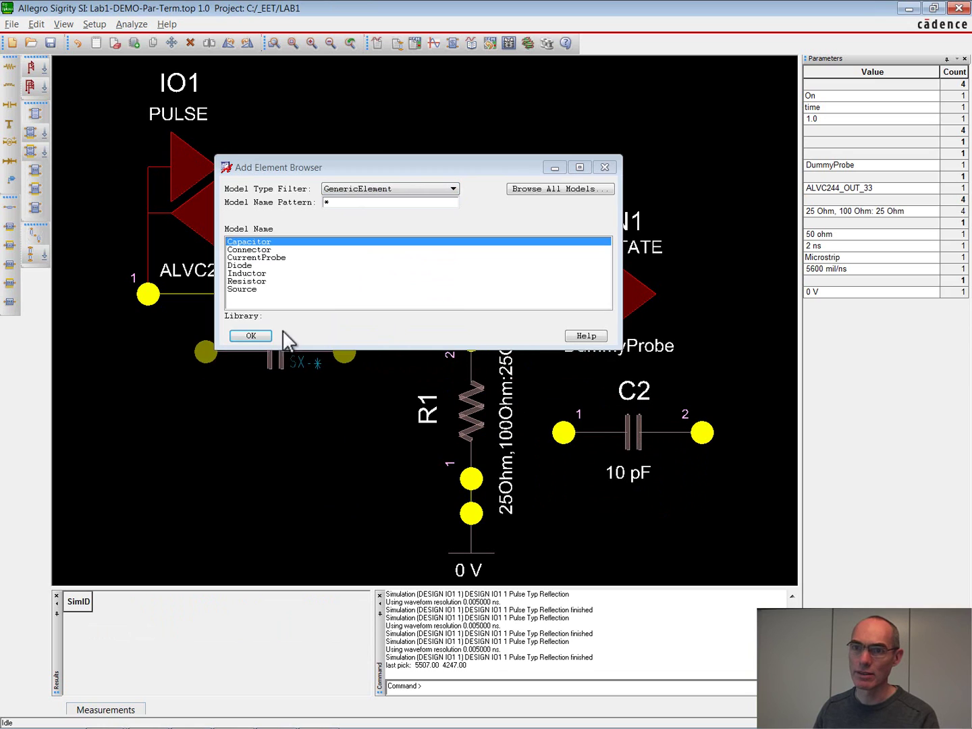
left_click(258, 336)
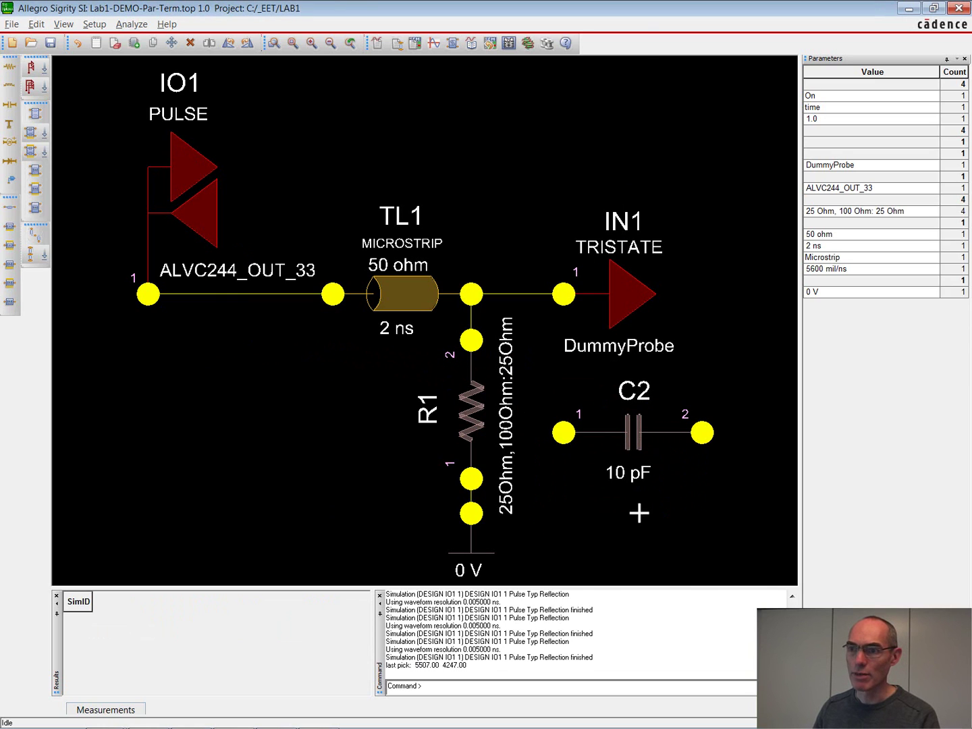
Wire the capacitor between the DummyProbe input and R1's grounded end, valued 6 pF
left_click(561, 431)
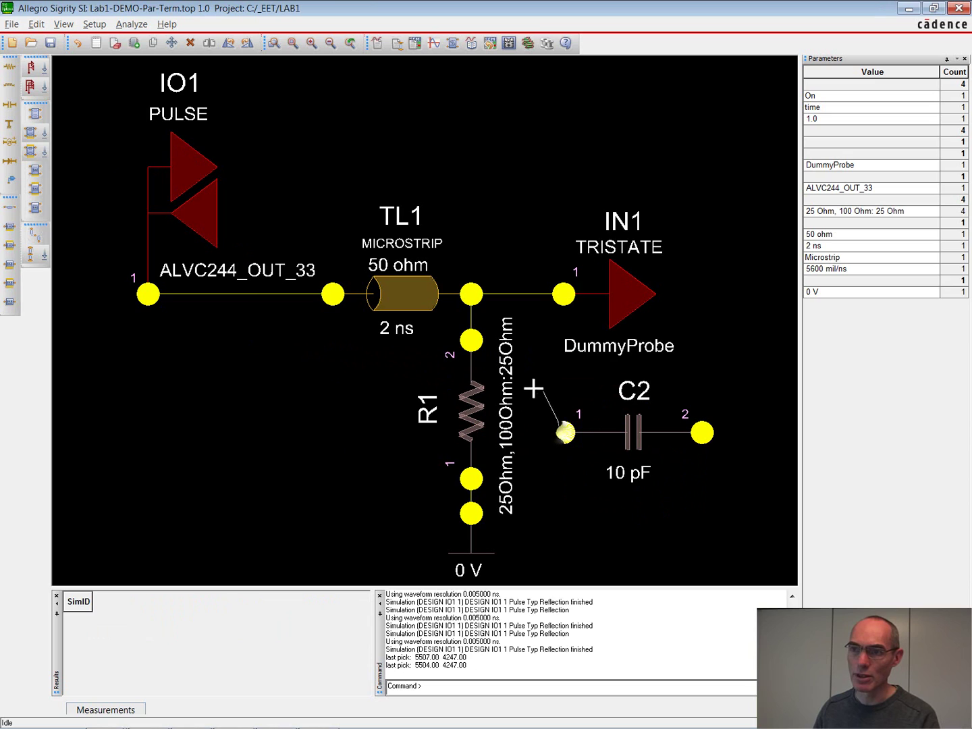
left_click(564, 295)
double_click(702, 433)
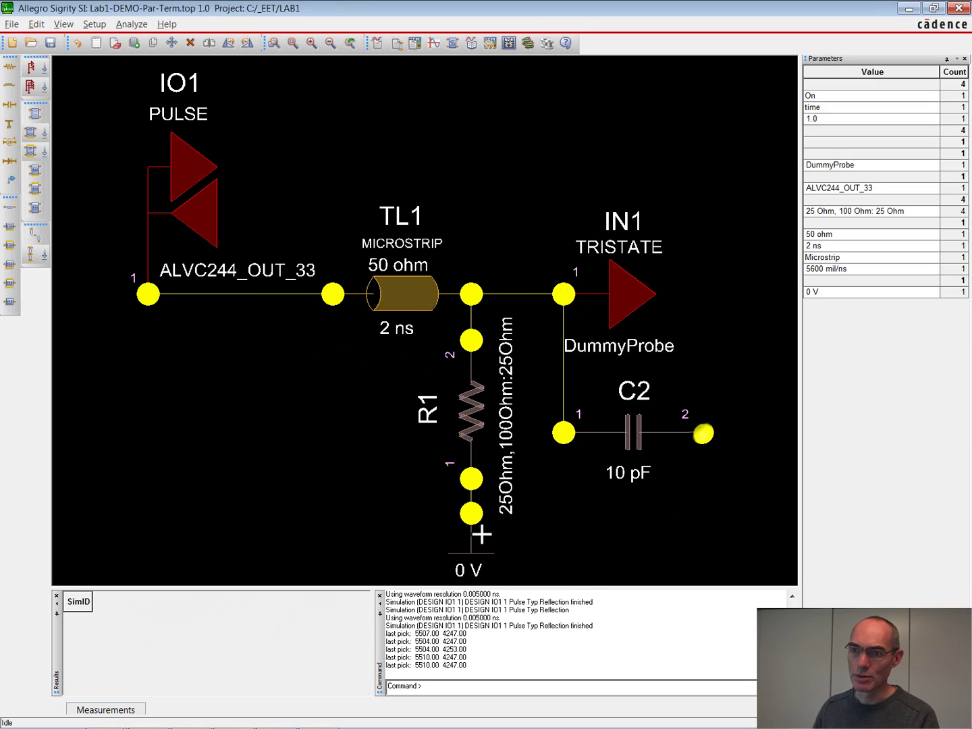
left_click(471, 513)
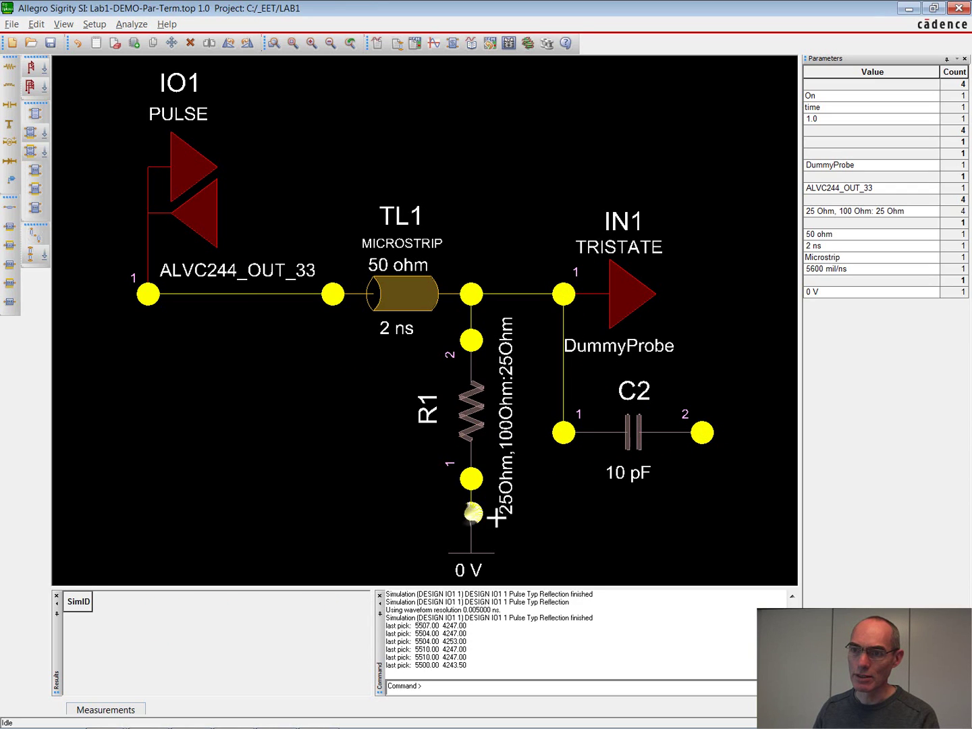
double_click(702, 434)
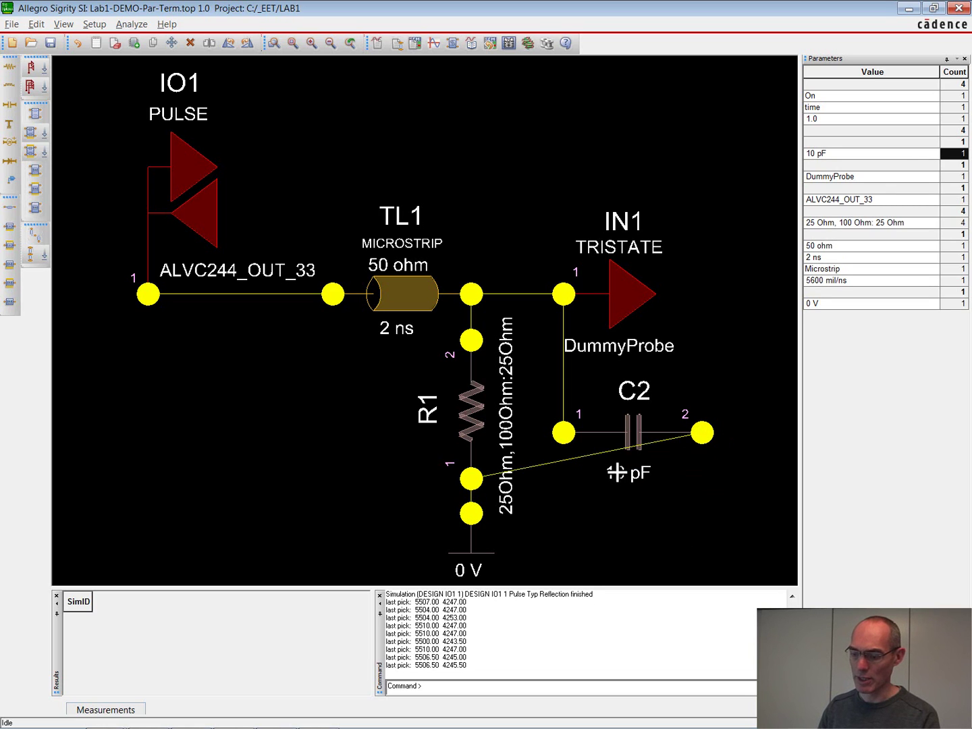
type("6")
key("Return")
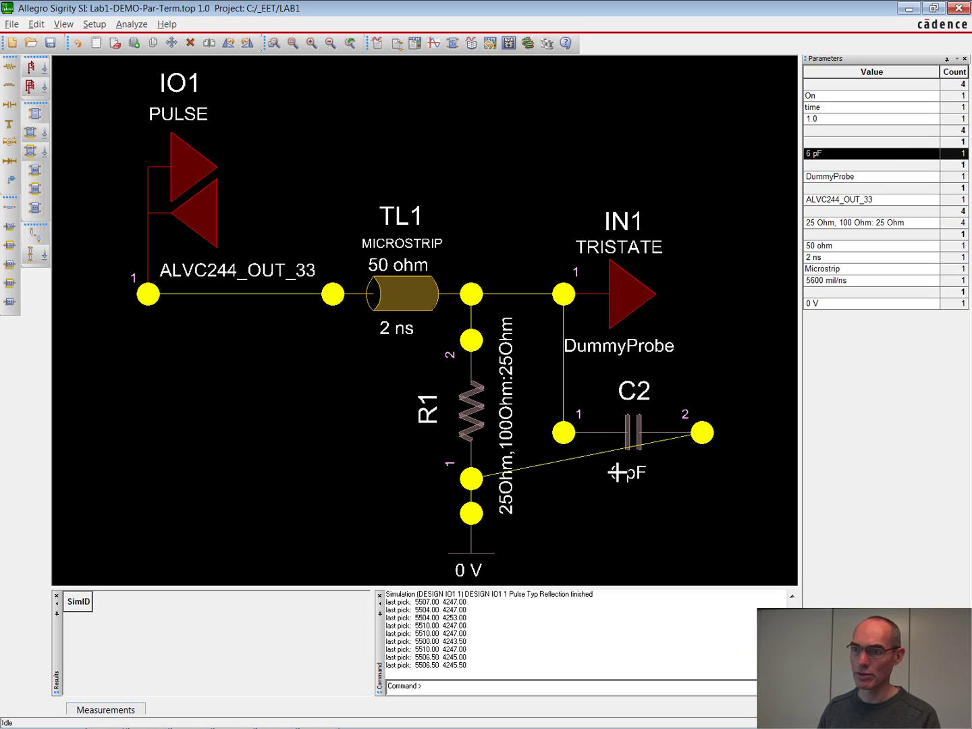
Re-run the four-case sweep with the capacitor and open all four waveforms in SigWave
left_click(430, 43)
left_click(438, 228)
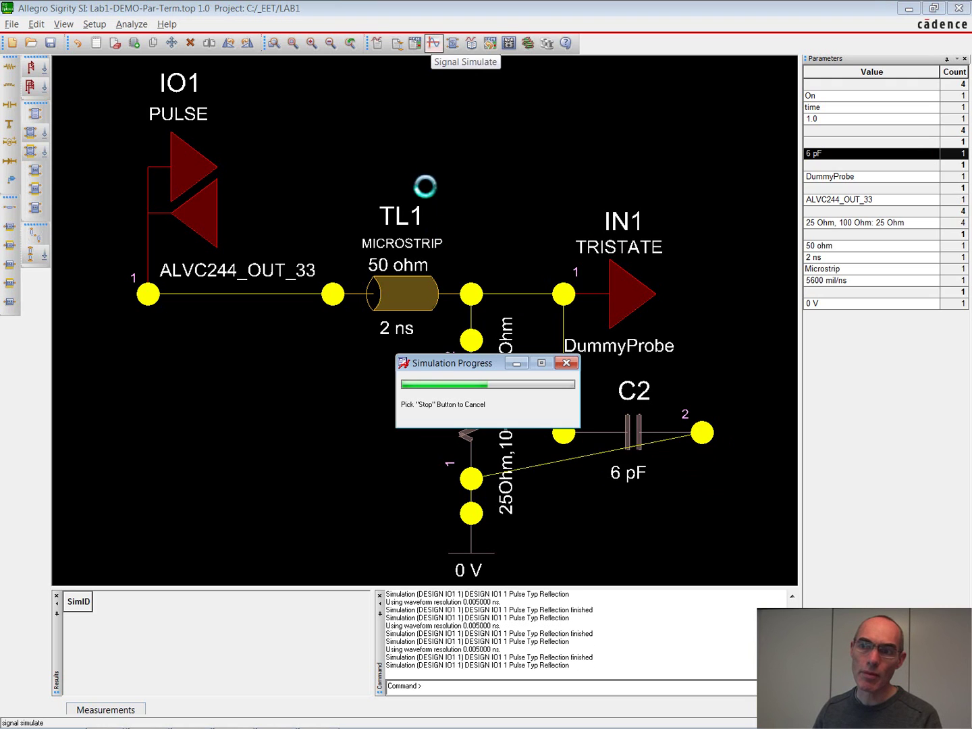
left_click(73, 604)
right_click(73, 617)
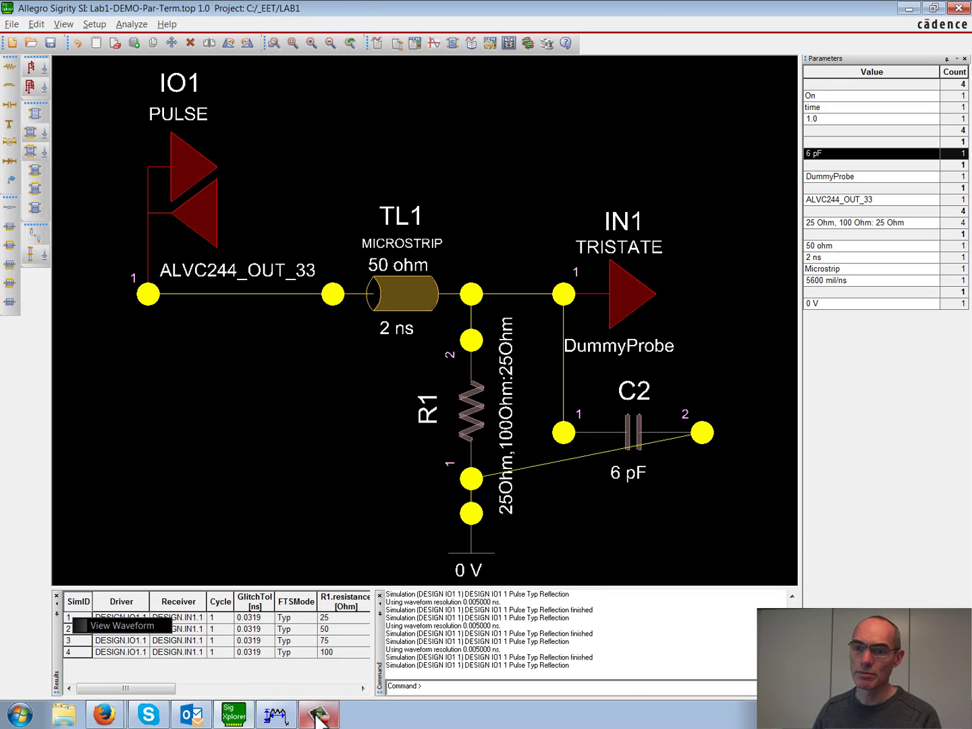
left_click(122, 625)
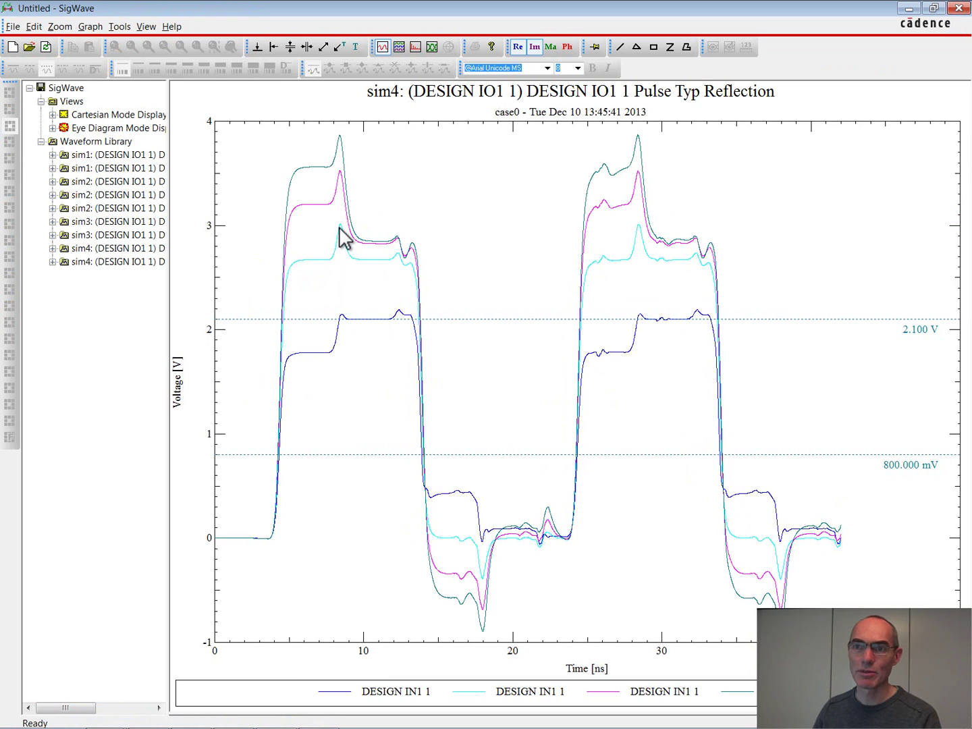
Make the cyan DESIGN IN1 1 trace thick and red, then expand the other sim2 result set
left_click(308, 263)
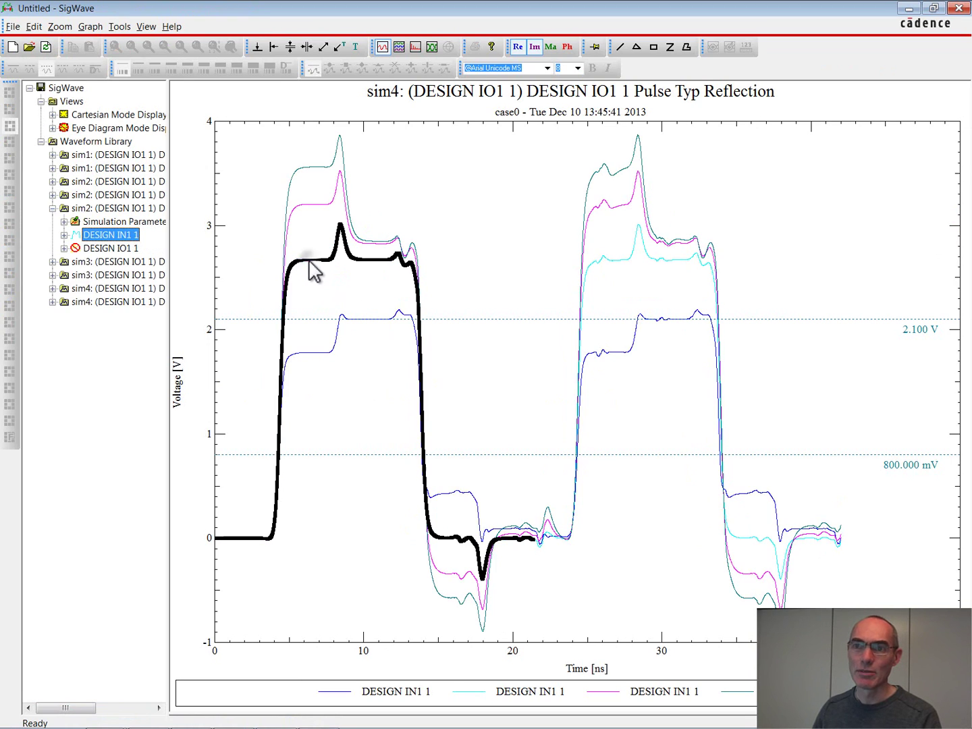
left_click(204, 69)
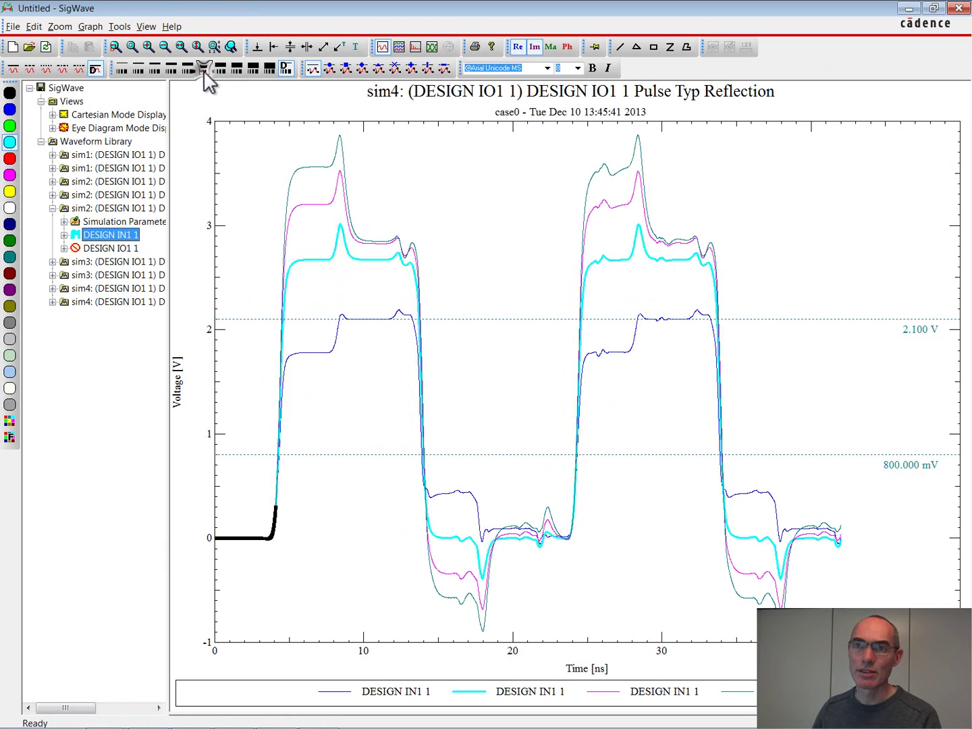
left_click(10, 158)
left_click(382, 295)
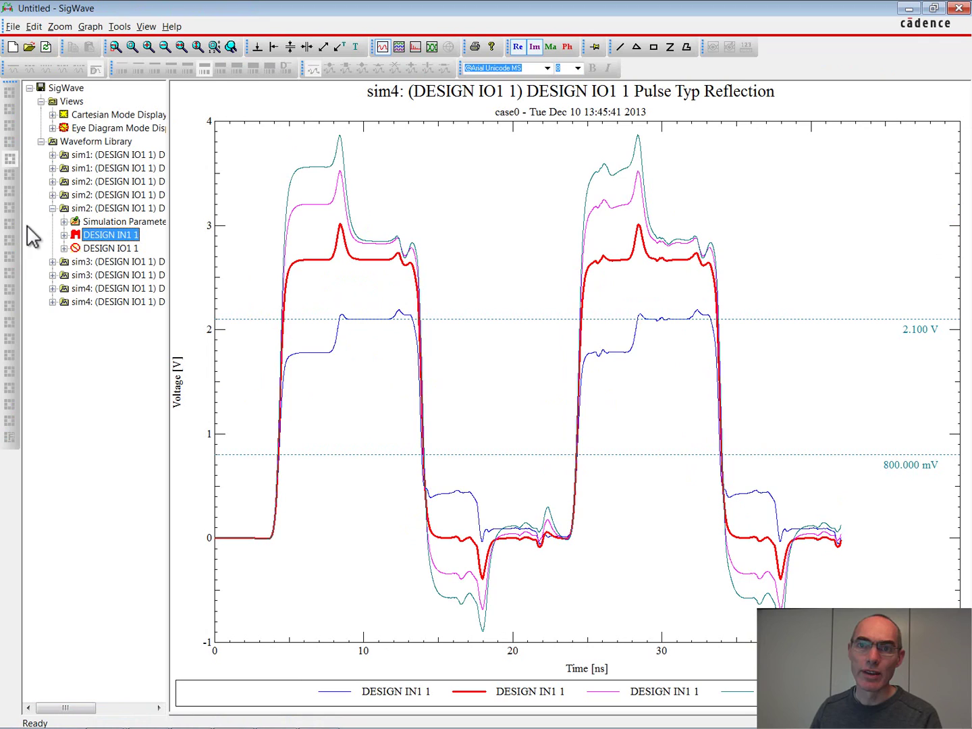
left_click(52, 181)
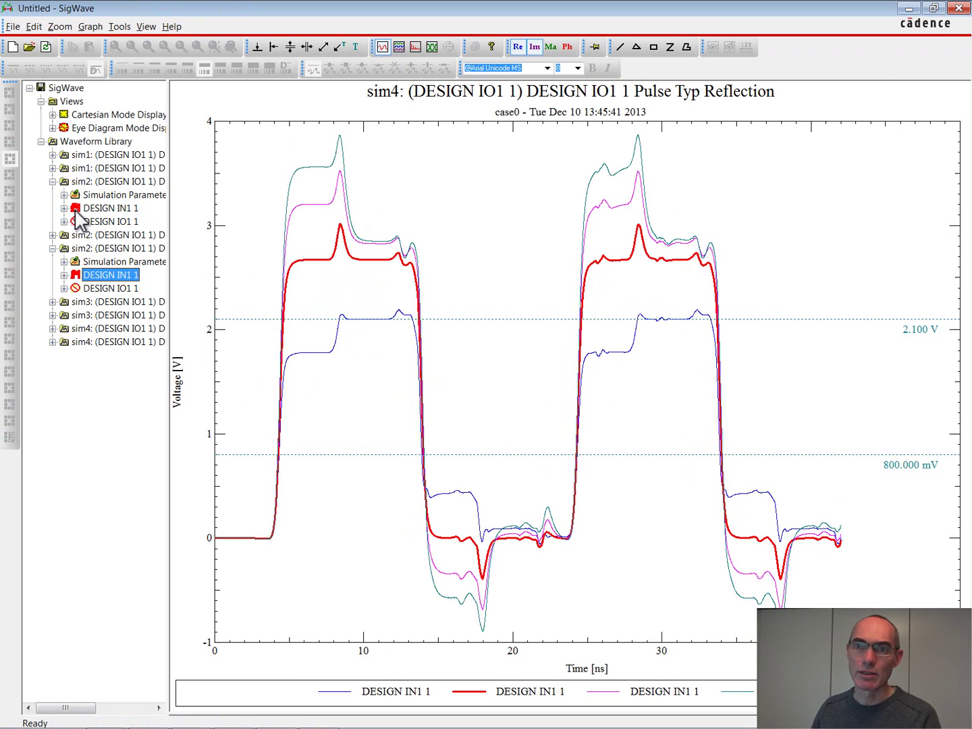
Recolour the thick trace blue and overlay the earlier sim2 DESIGN IN1 1 waveform in red
left_click(329, 269)
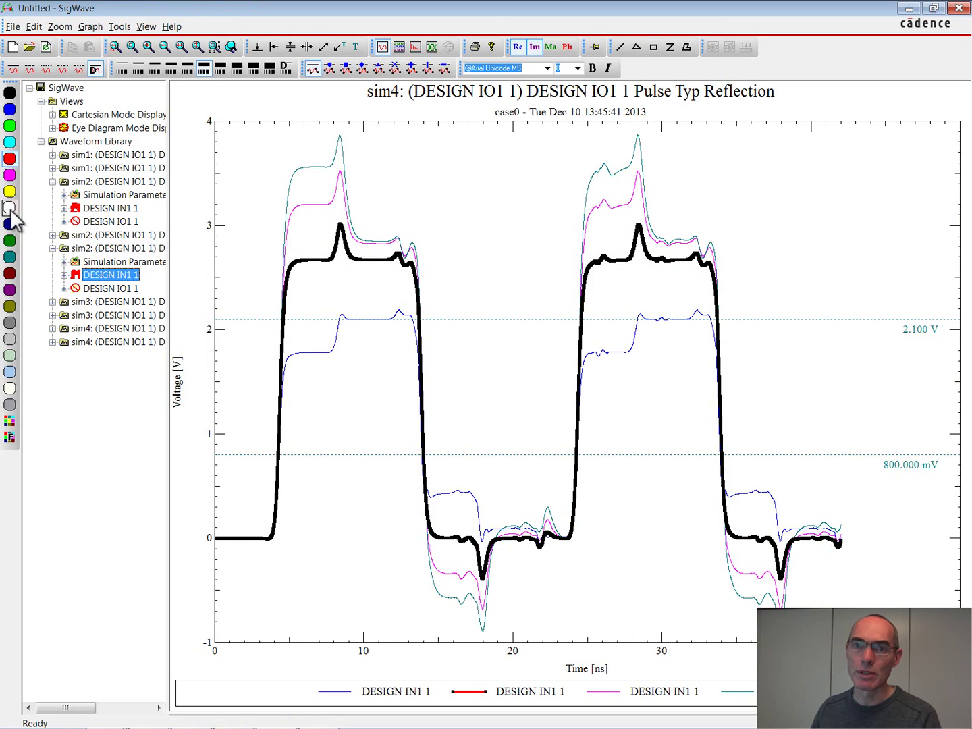
left_click(9, 109)
left_click(304, 257)
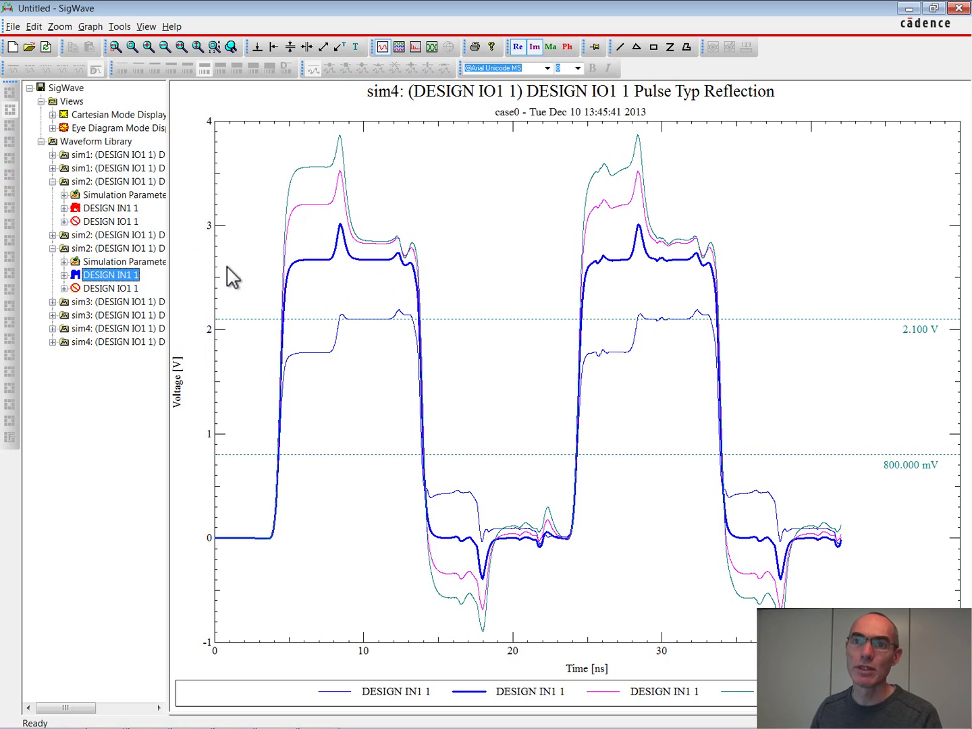
double_click(75, 206)
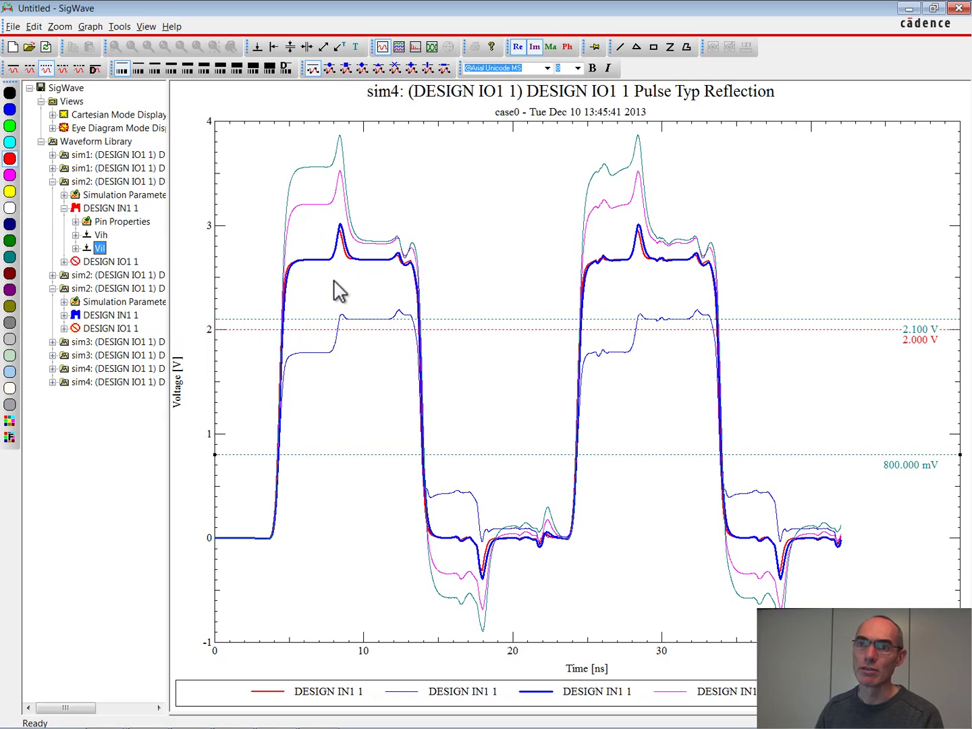